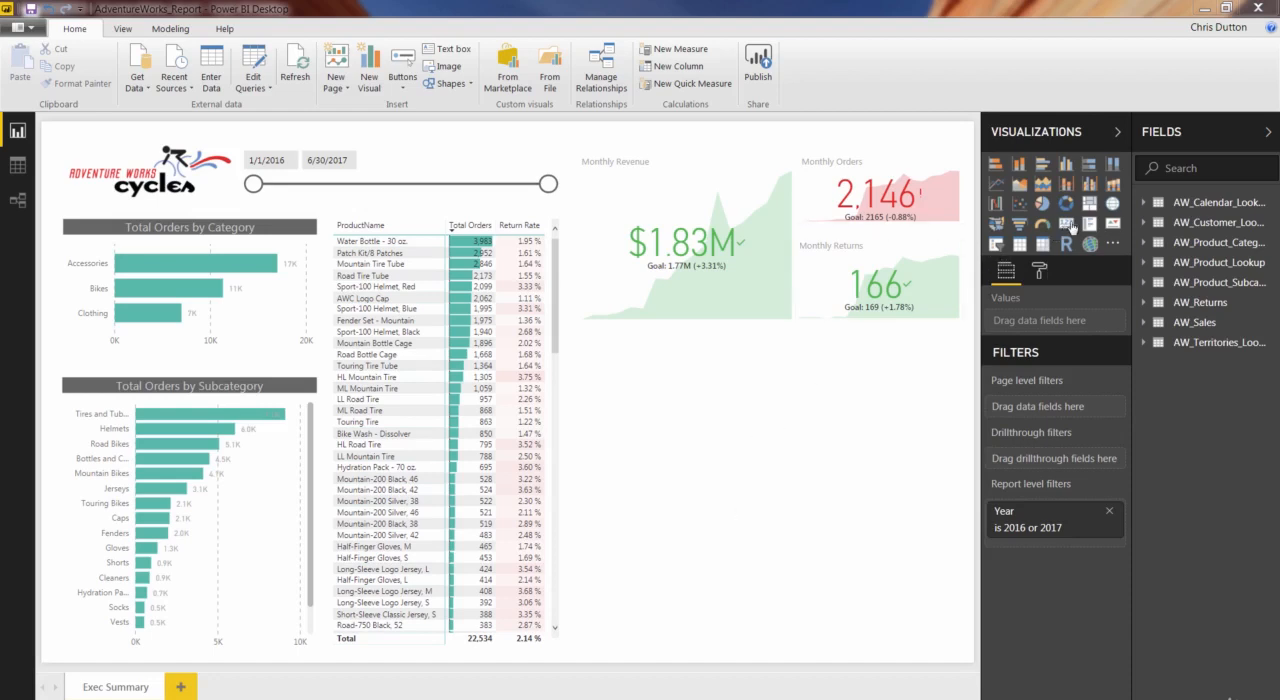
# Add a card visual below the monthly KPIs and fill it with ProductName from AW_Product_Lookup.
pyautogui.click(1066, 224)
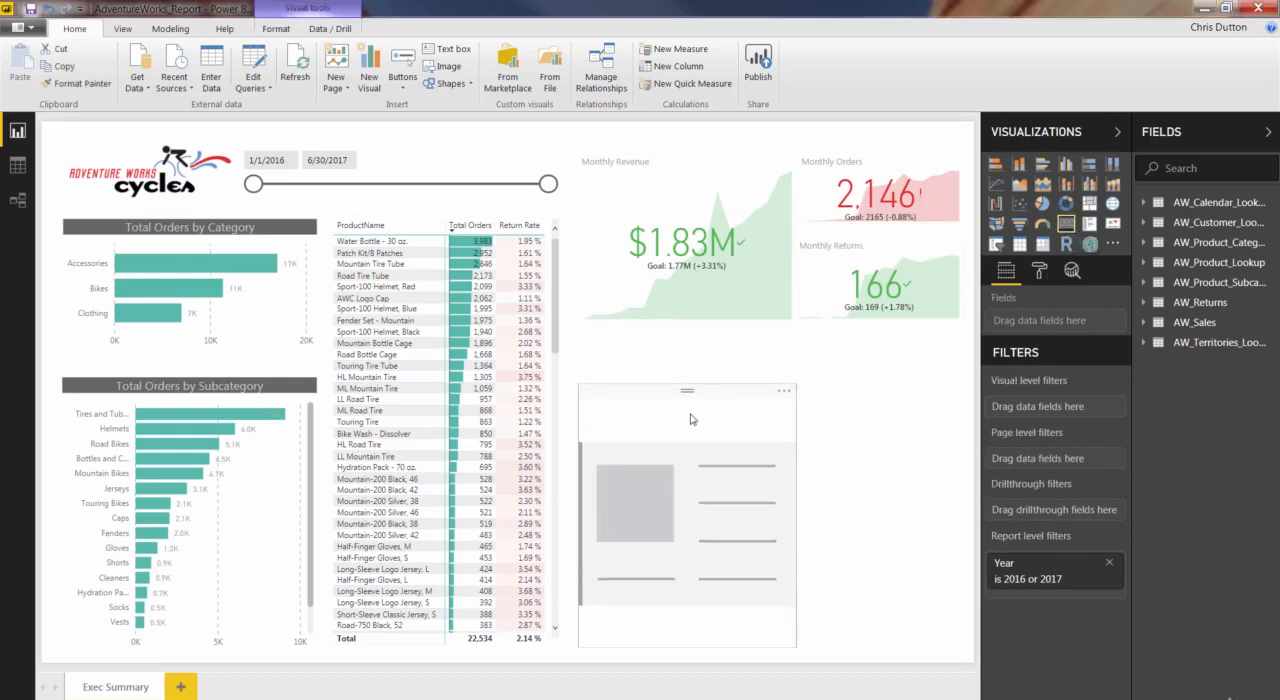
pyautogui.moveTo(725, 434); pyautogui.dragTo(771, 377)
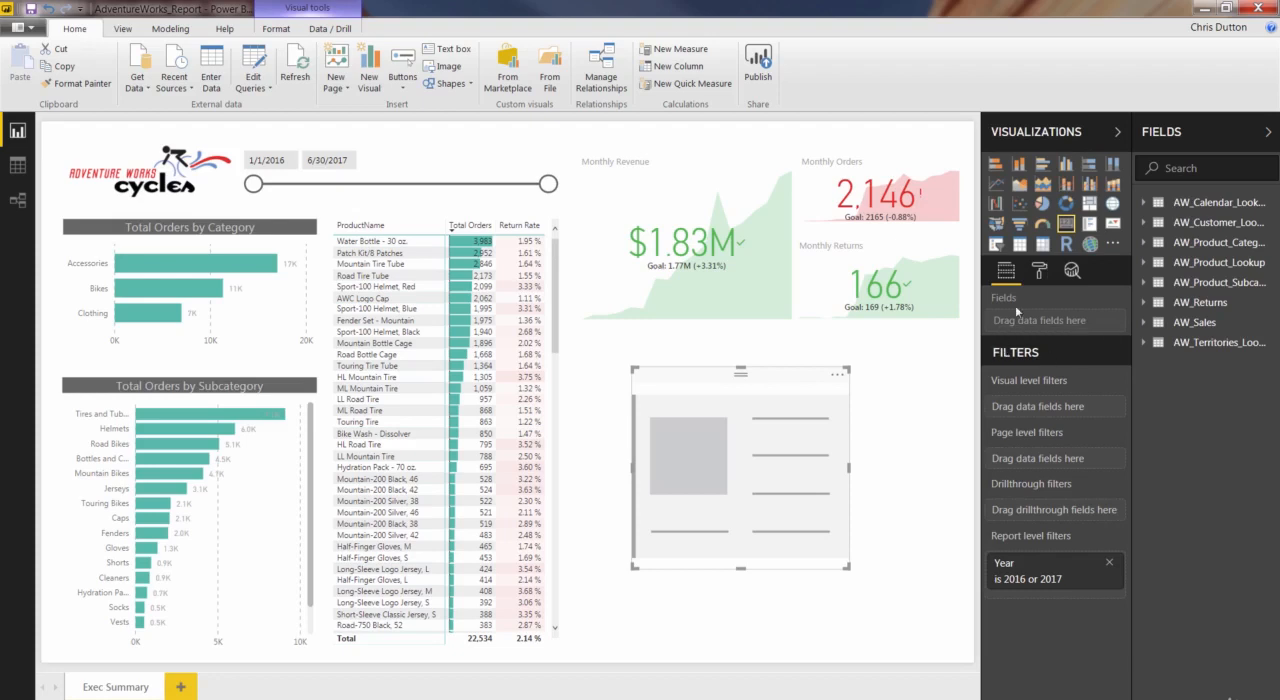
pyautogui.click(1143, 265)
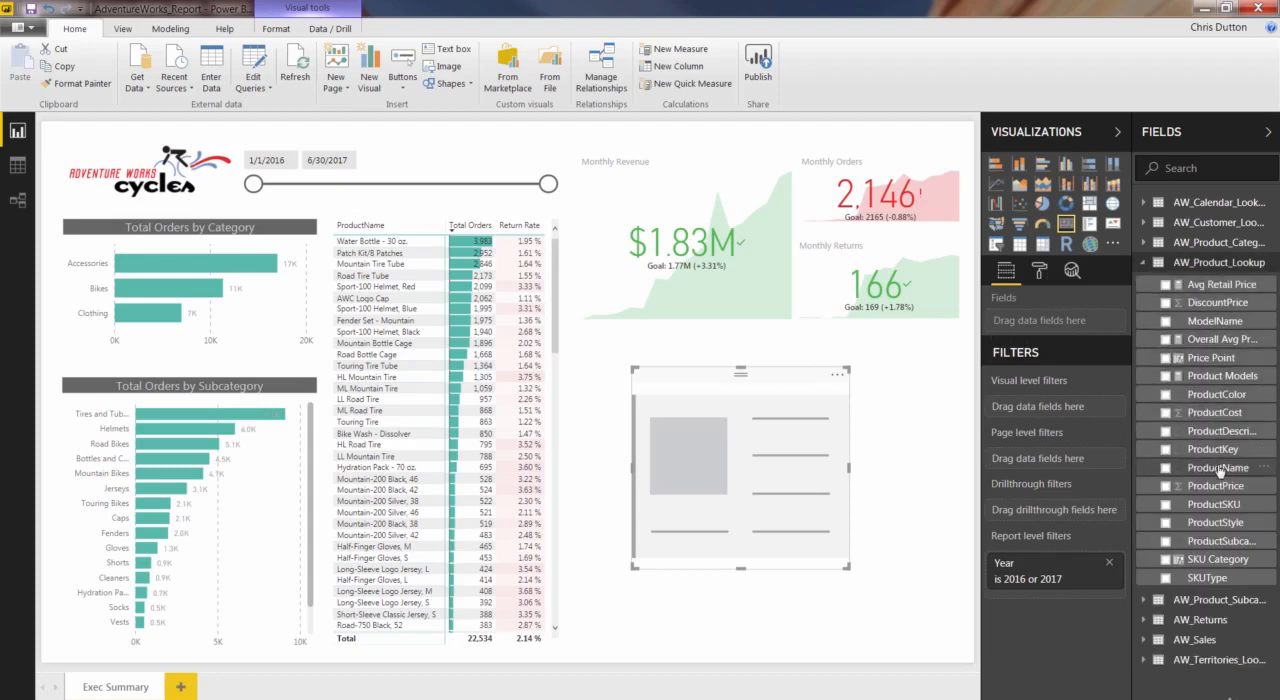
pyautogui.moveTo(1215, 468); pyautogui.dragTo(1052, 325)
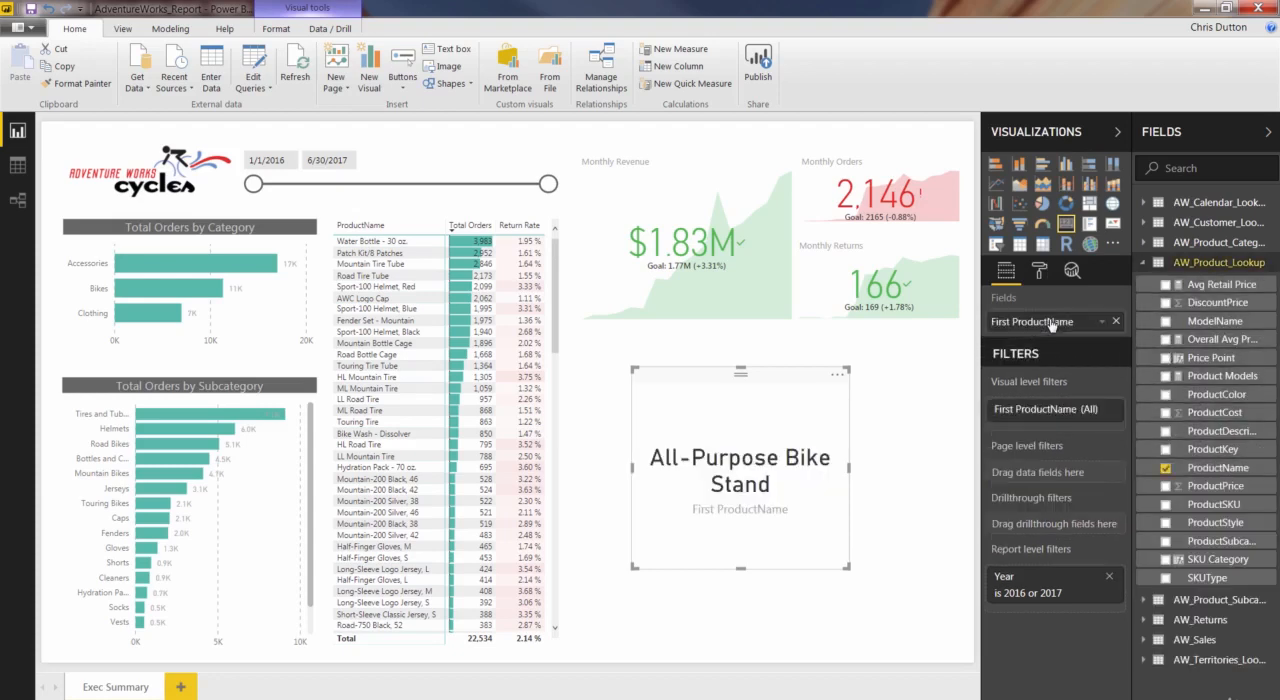
# Align the product card with the left edge of the Monthly Revenue KPI, and make it wider and shorter.
pyautogui.moveTo(752, 376); pyautogui.dragTo(700, 360)
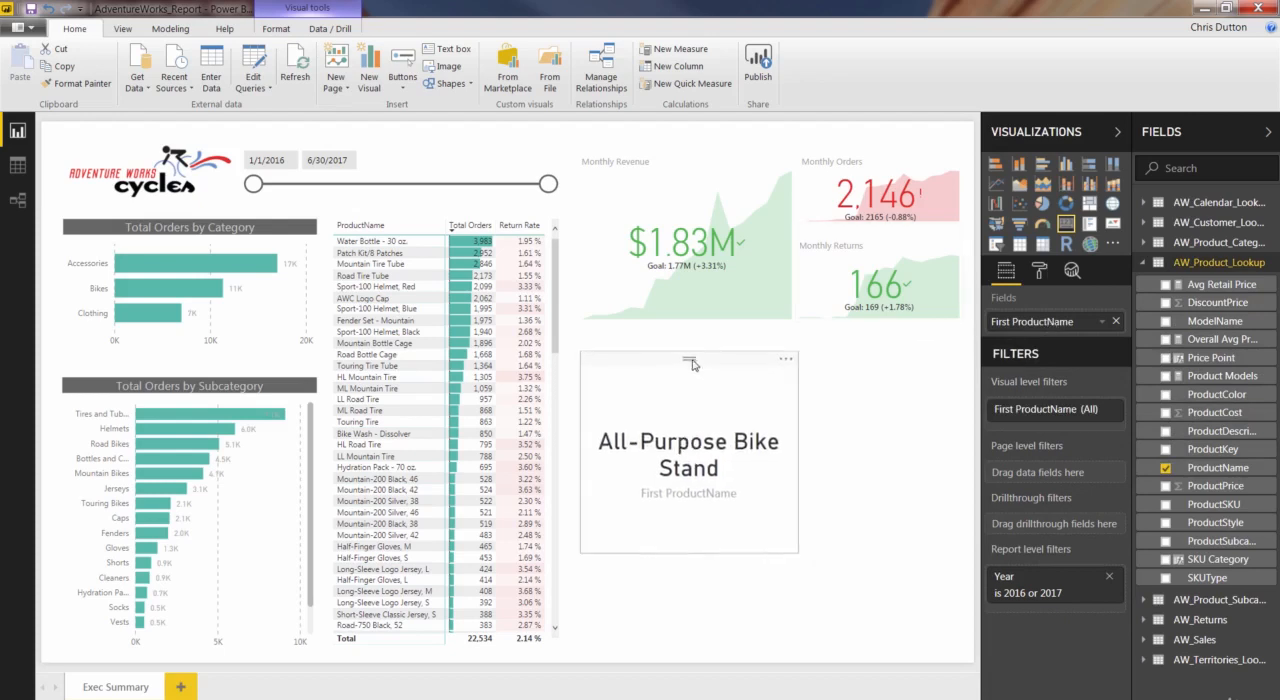
pyautogui.moveTo(797, 452); pyautogui.dragTo(908, 451)
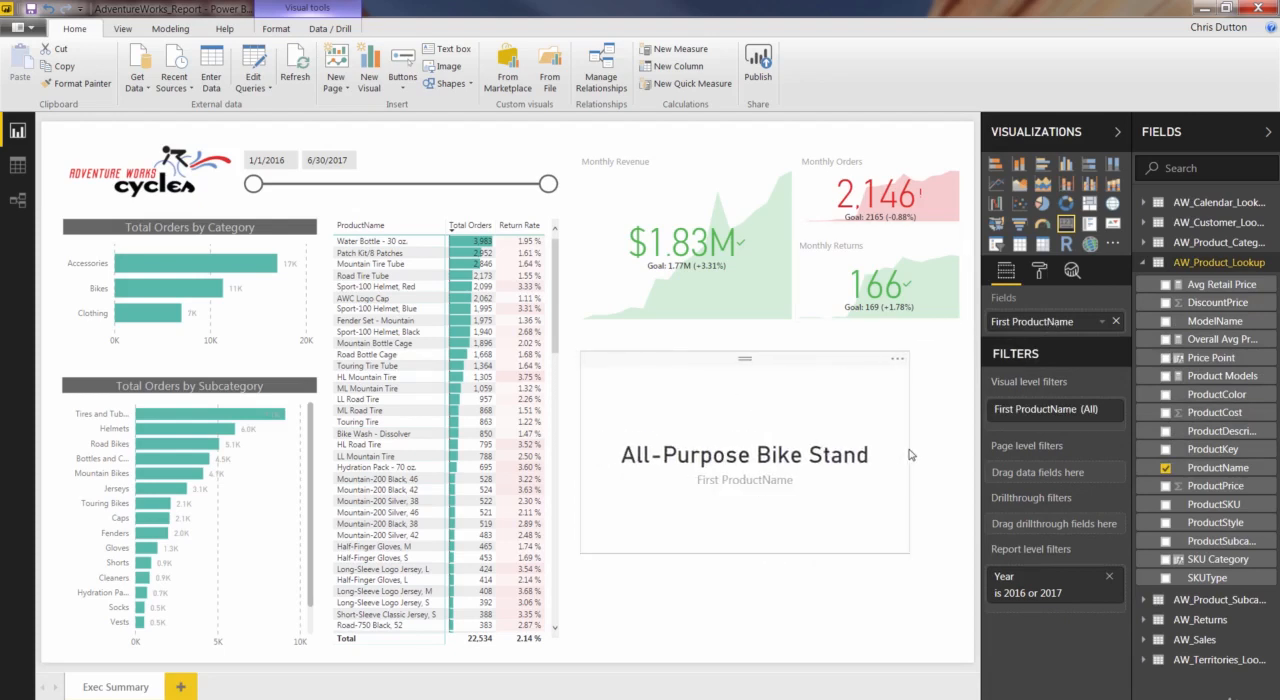
pyautogui.moveTo(745, 551); pyautogui.dragTo(755, 447)
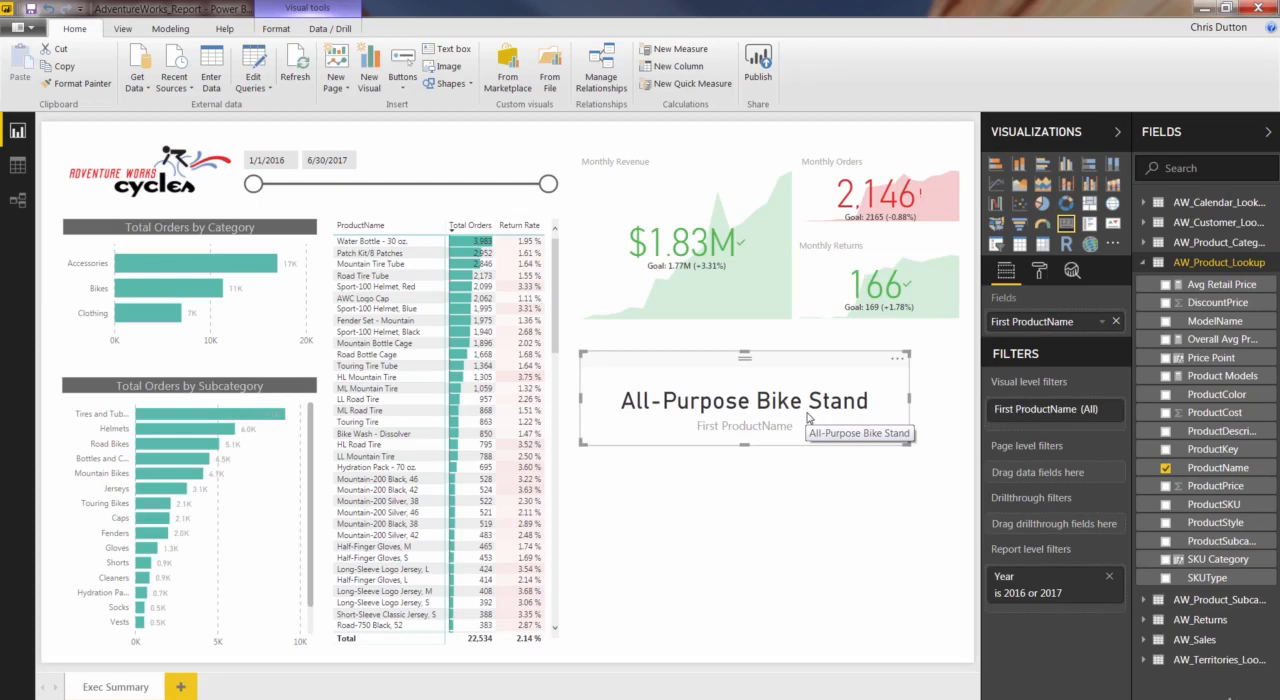
# Try summarizing the card's ProductName by Last, and return it to First.
pyautogui.click(1099, 322)
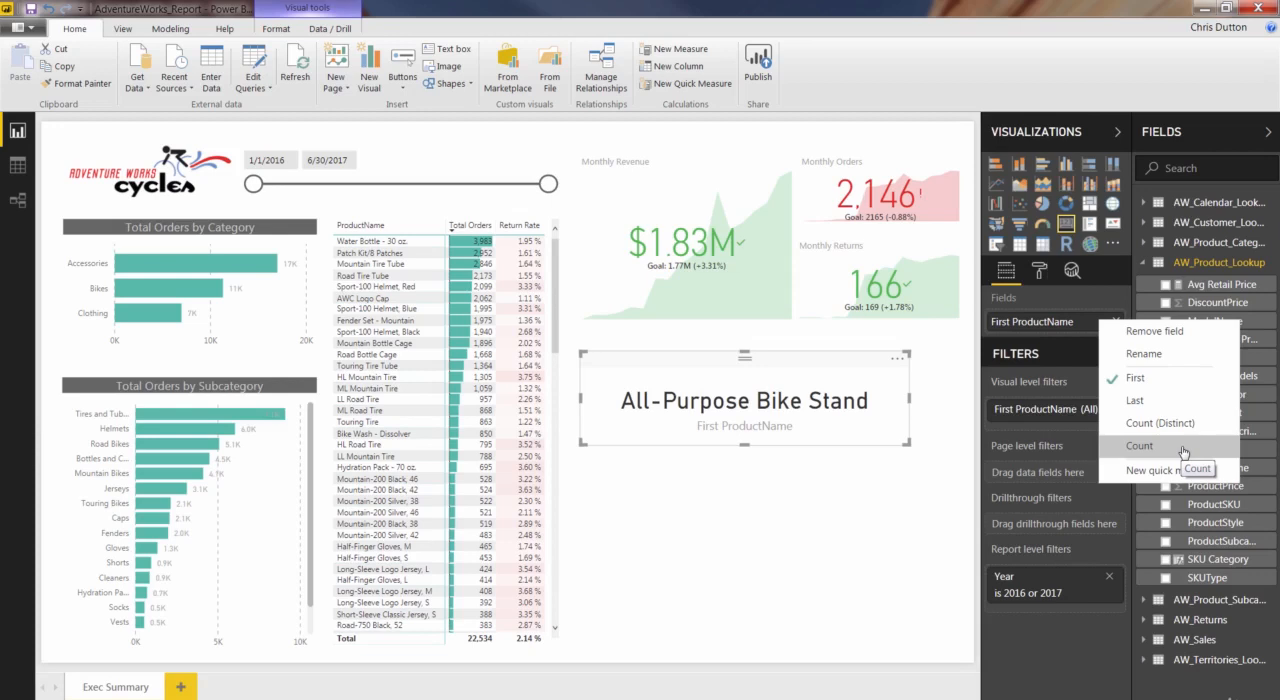
pyautogui.click(1149, 401)
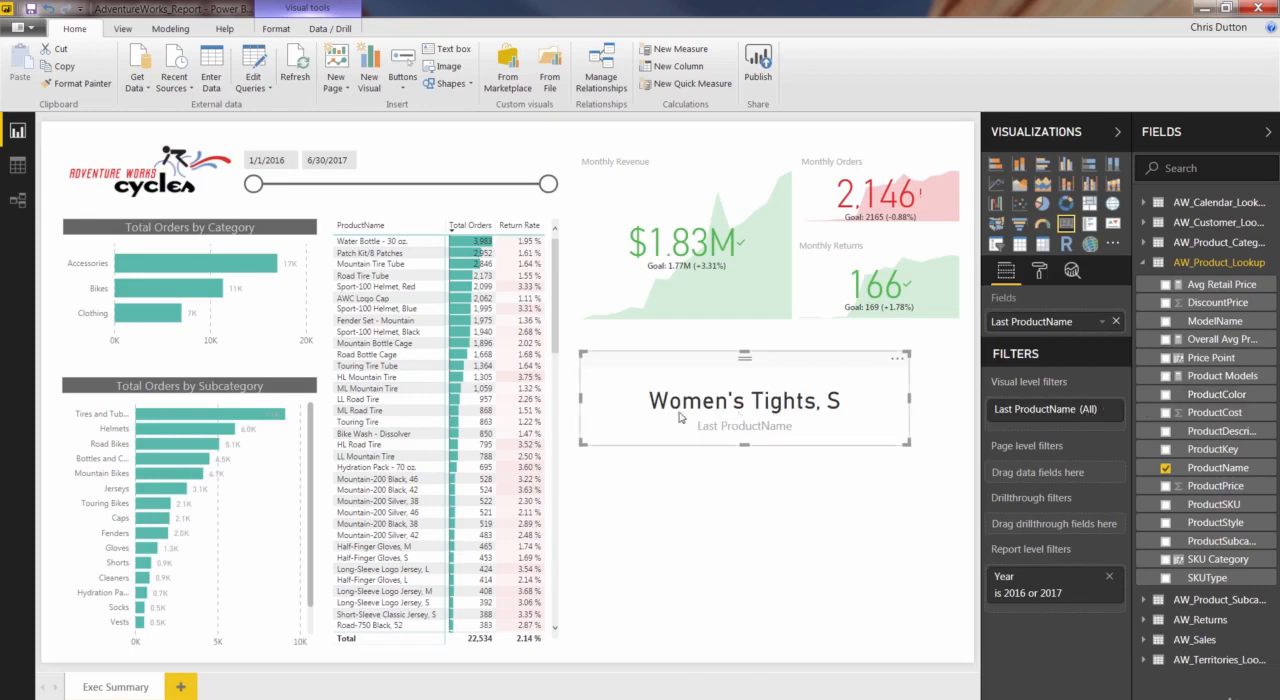
pyautogui.click(1103, 322)
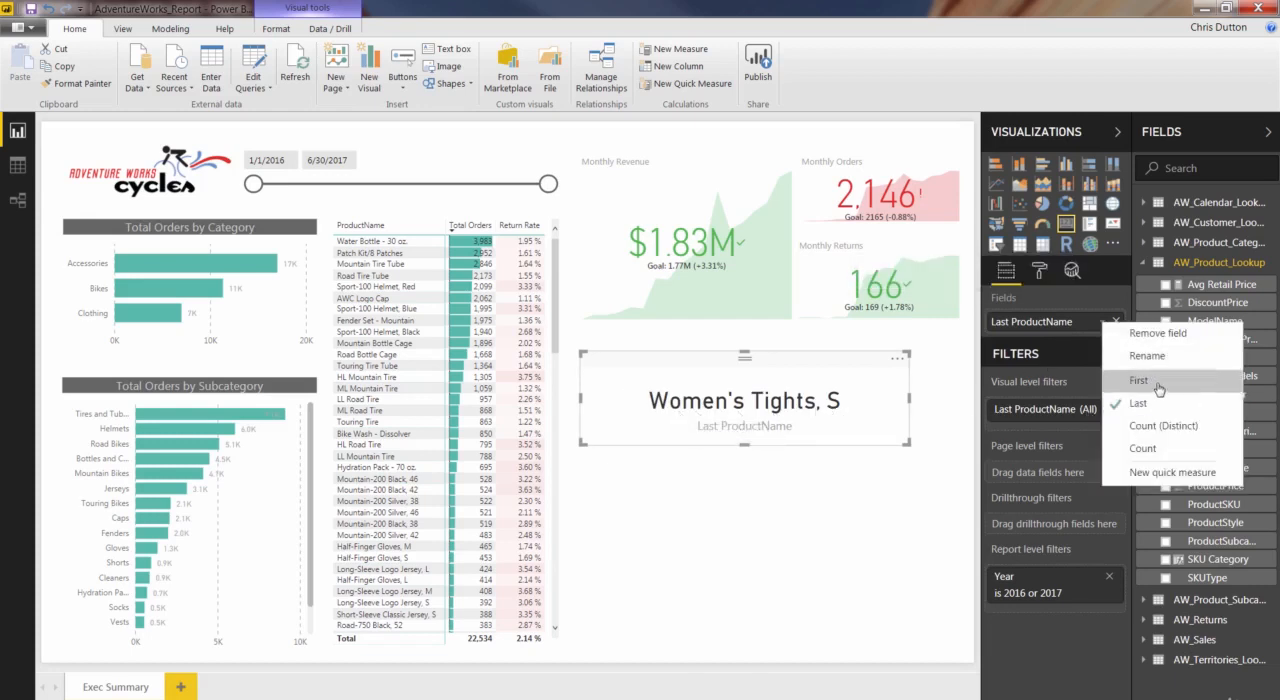
pyautogui.click(1135, 380)
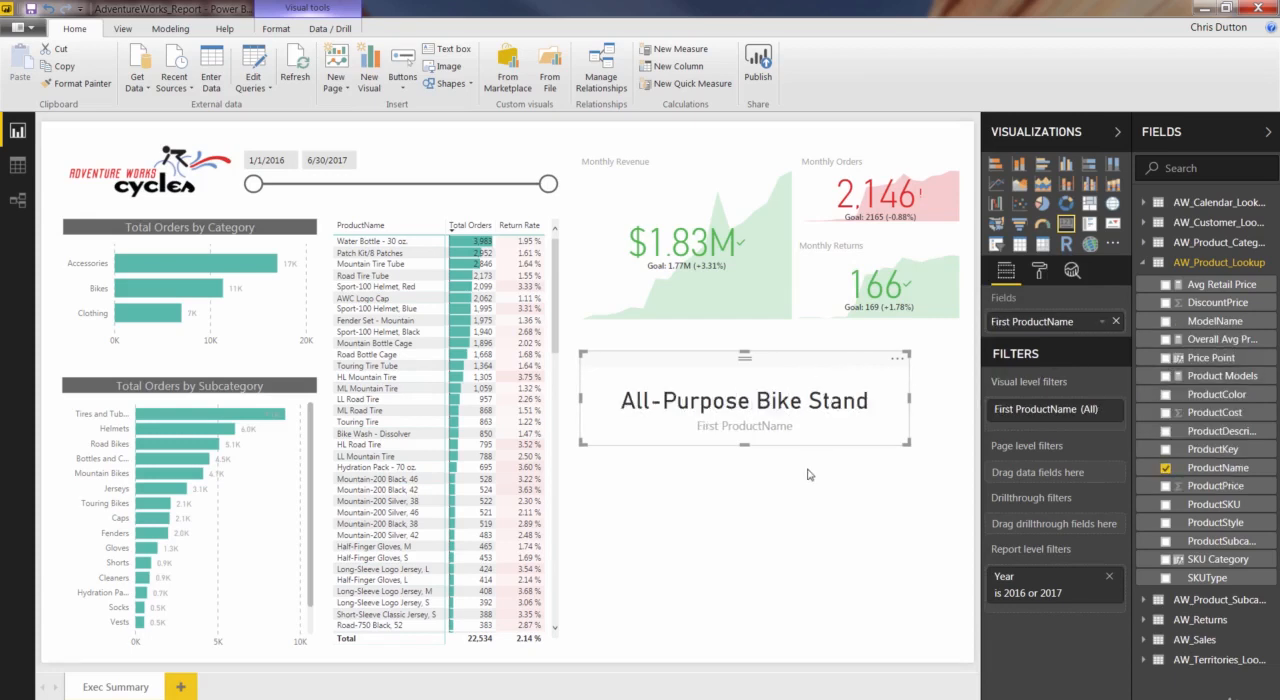
# Widen the product card to the right edge of the KPIs above and reduce its height slightly.
pyautogui.moveTo(909, 400); pyautogui.dragTo(967, 401)
pyautogui.click(922, 490)
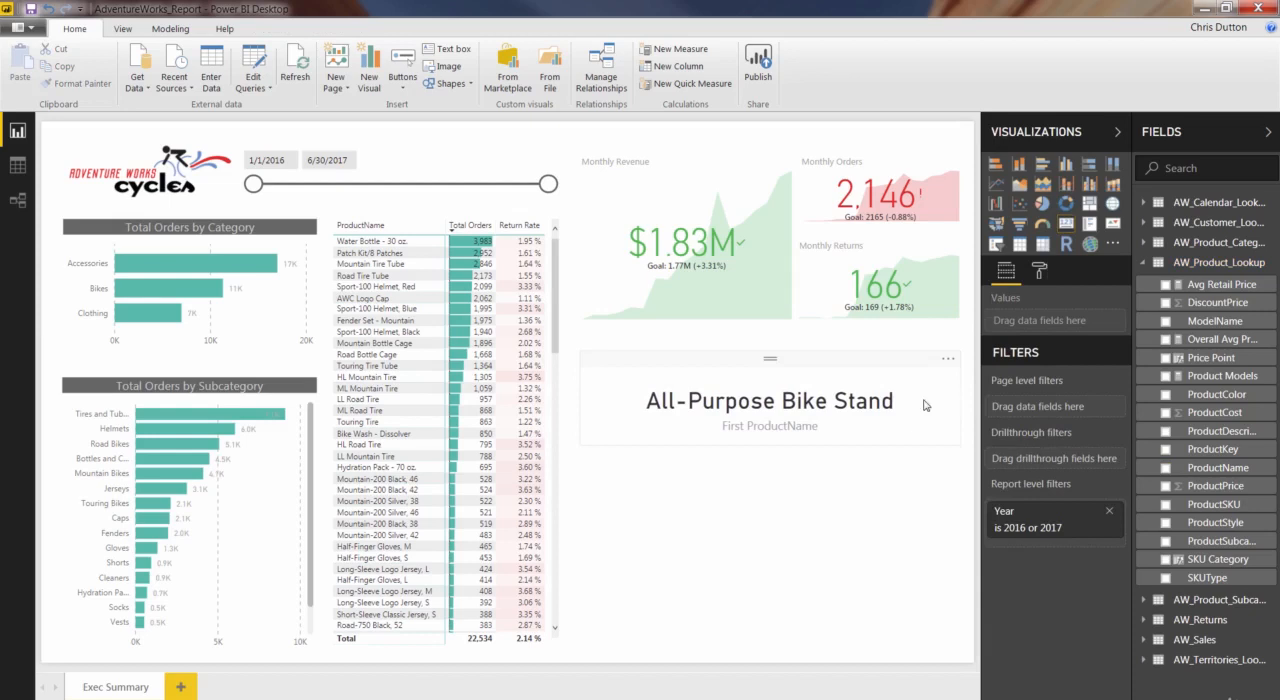
pyautogui.click(770, 368)
pyautogui.moveTo(767, 446); pyautogui.dragTo(770, 428)
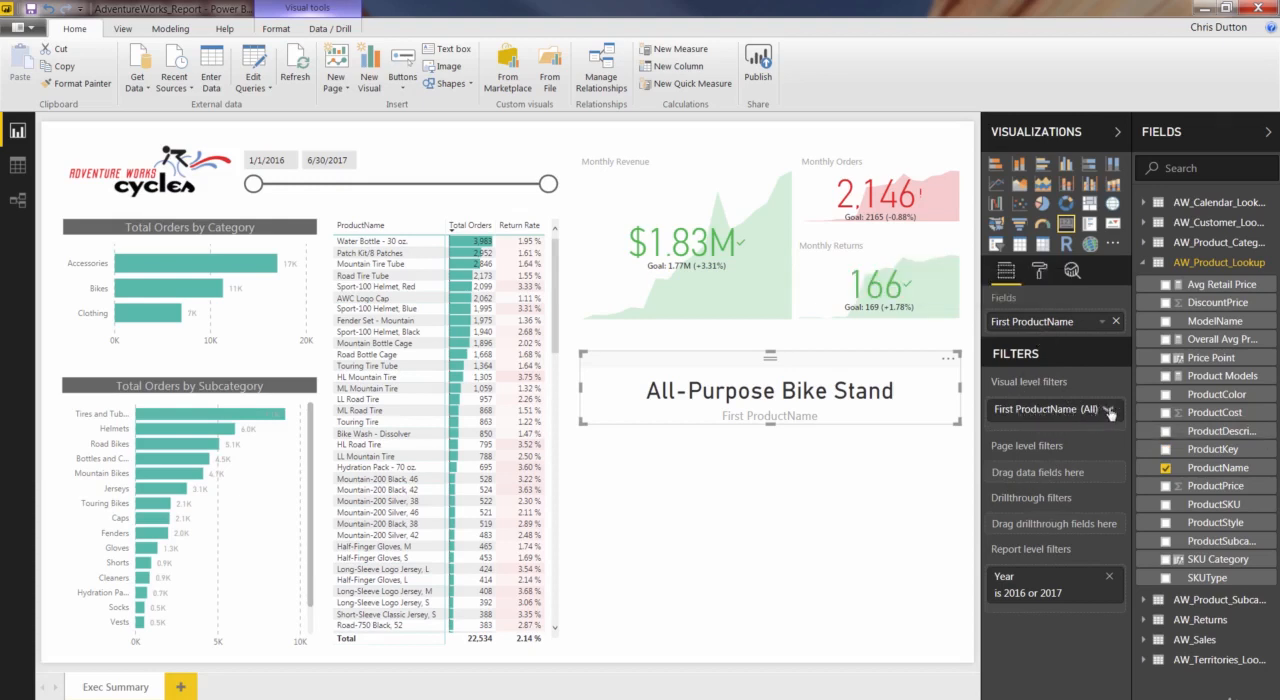
# Add ProductName as a visual-level filter on the card and apply a Top N filter showing the top 1 by Total Orders.
pyautogui.click(1108, 410)
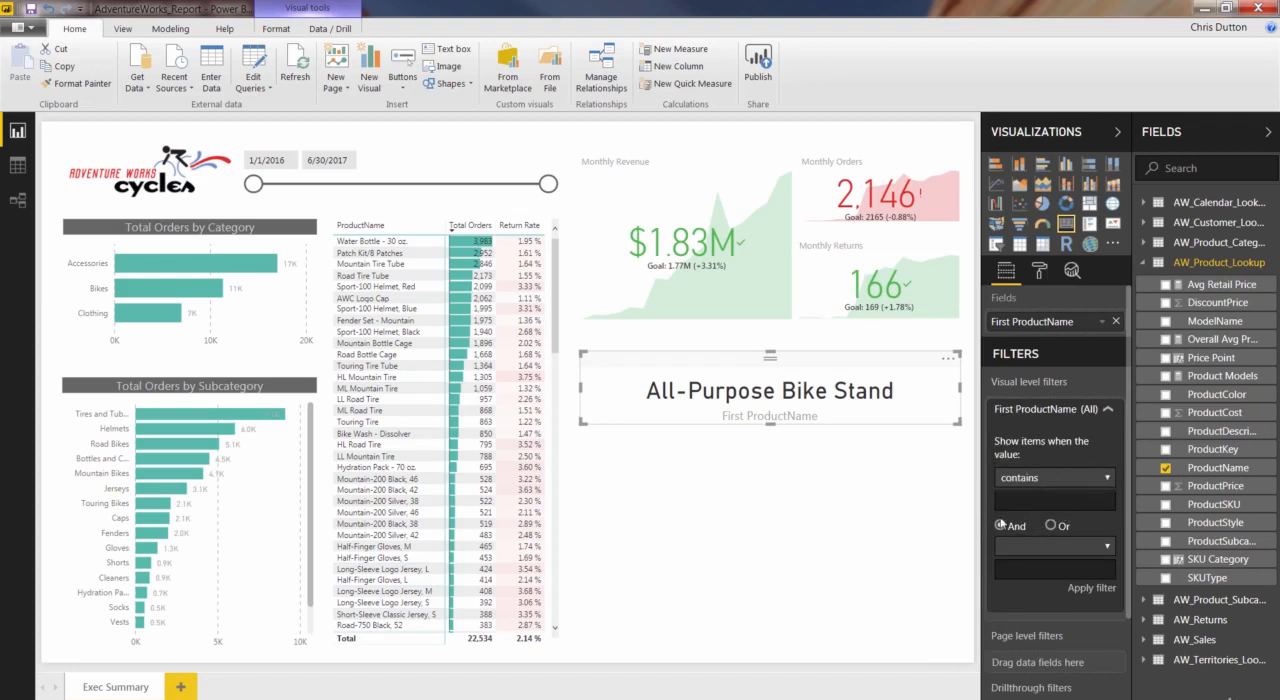
pyautogui.click(1108, 412)
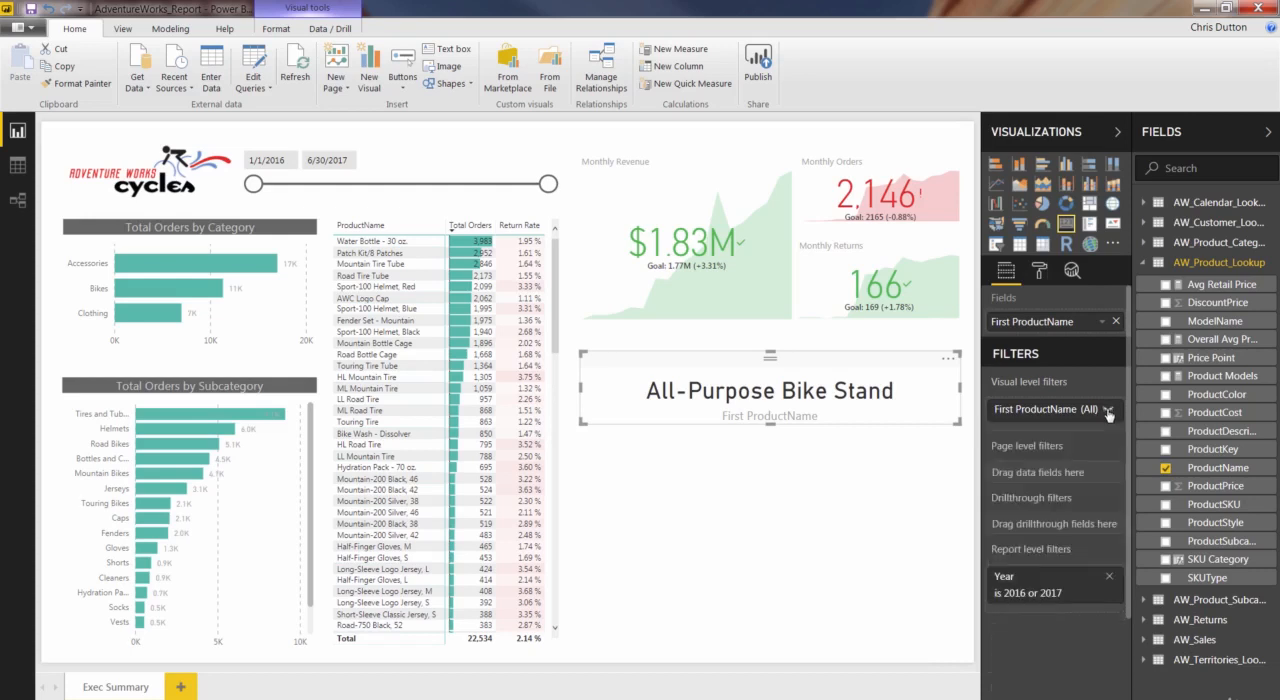
pyautogui.moveTo(1104, 413); pyautogui.dragTo(1066, 431)
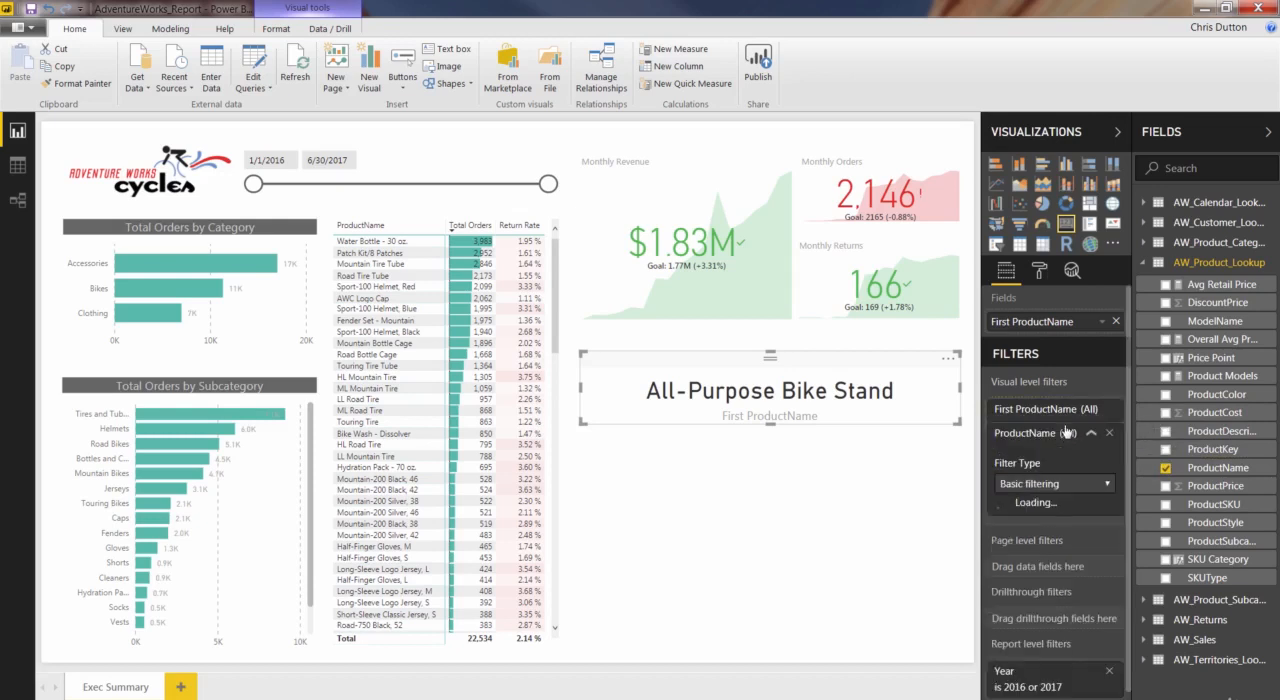
pyautogui.click(1106, 485)
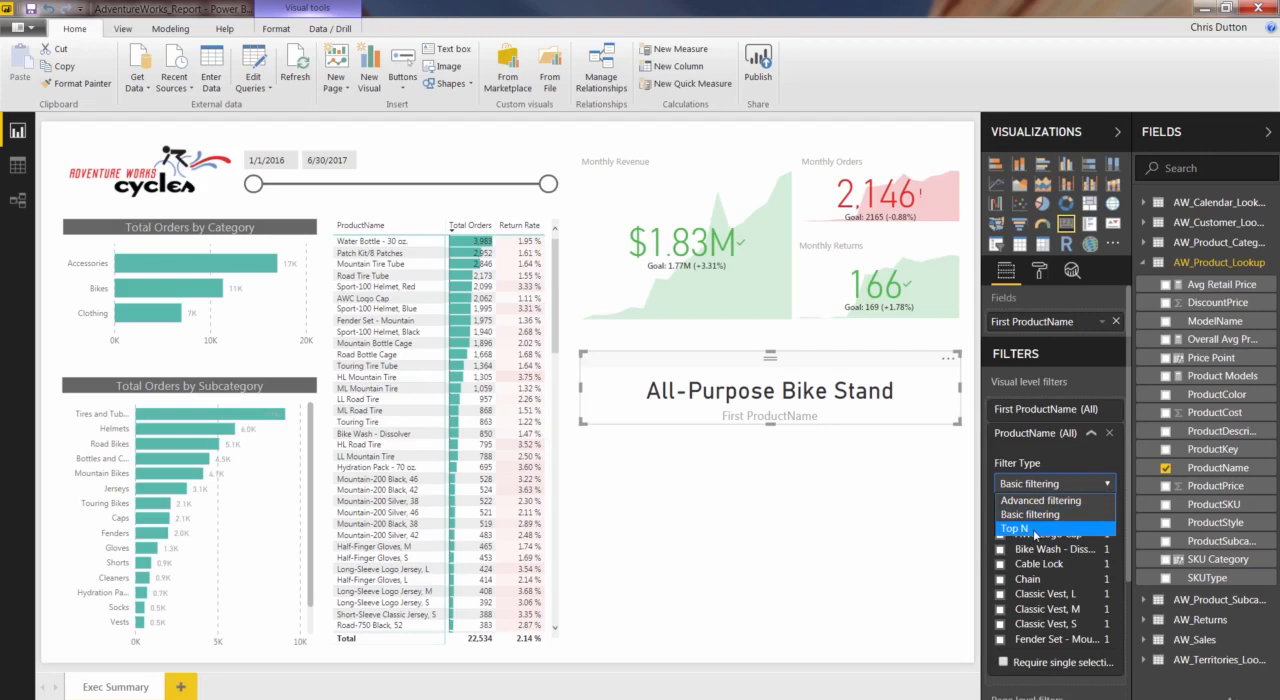
pyautogui.click(1020, 530)
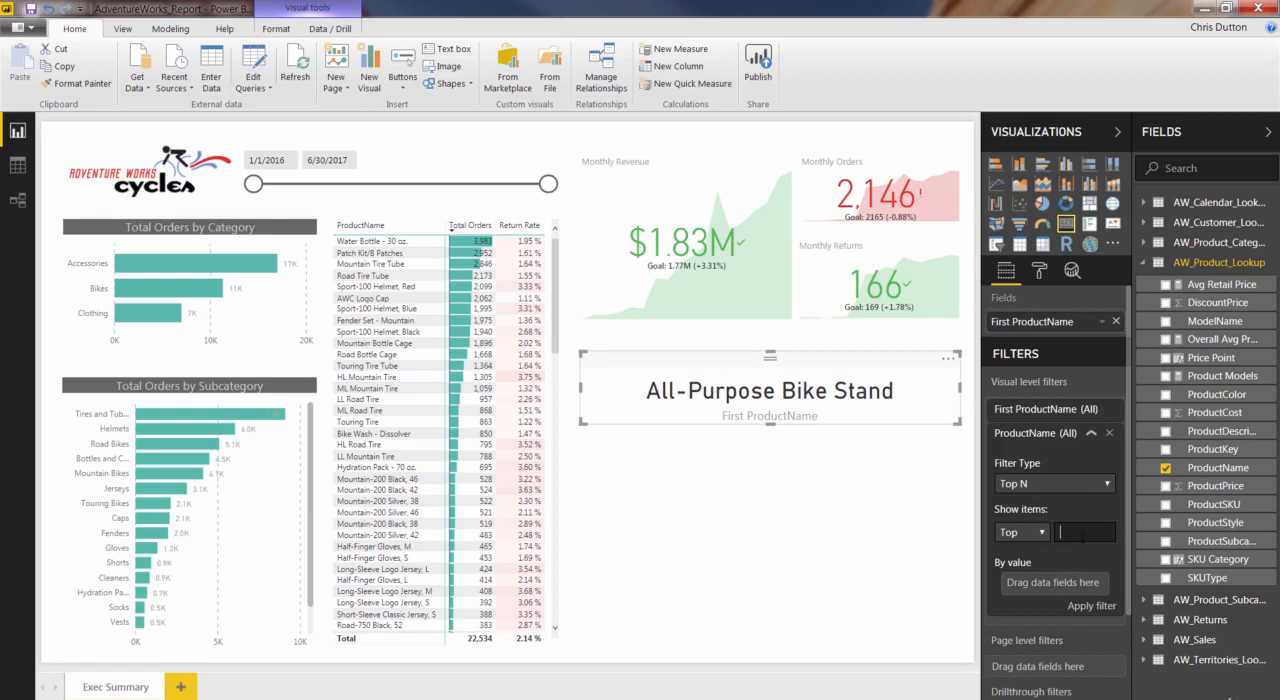
pyautogui.write('1')
pyautogui.click(1146, 640)
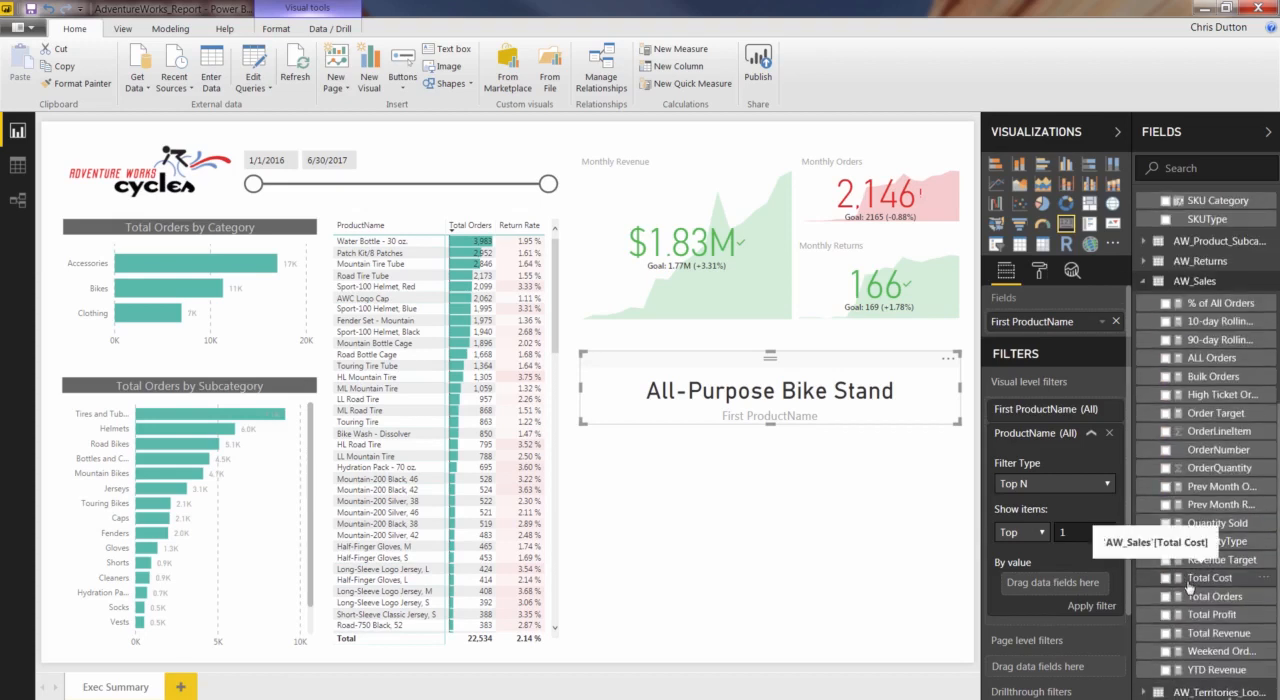
pyautogui.moveTo(1225, 598); pyautogui.dragTo(1092, 603)
pyautogui.click(1092, 605)
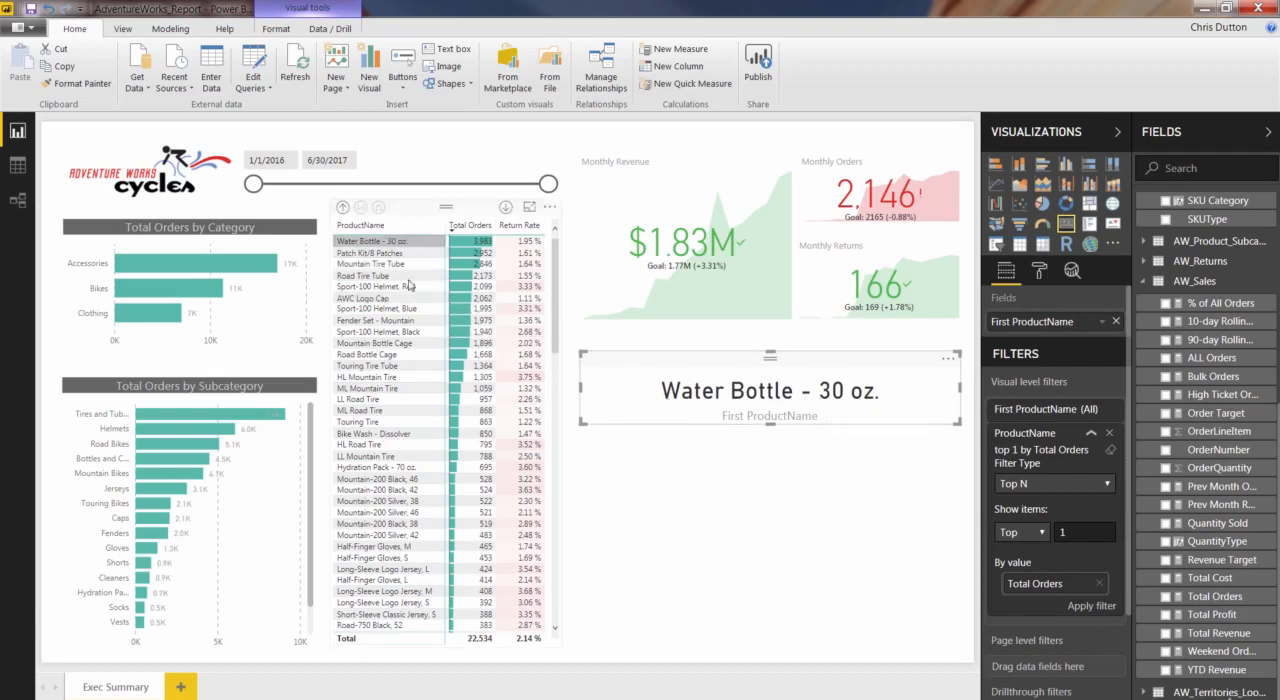
# Test the product card by ending the date range at 4/13/2017 and cross-filtering to Bikes, and restore both to the full selection.
pyautogui.moveTo(556, 335); pyautogui.dragTo(561, 302)
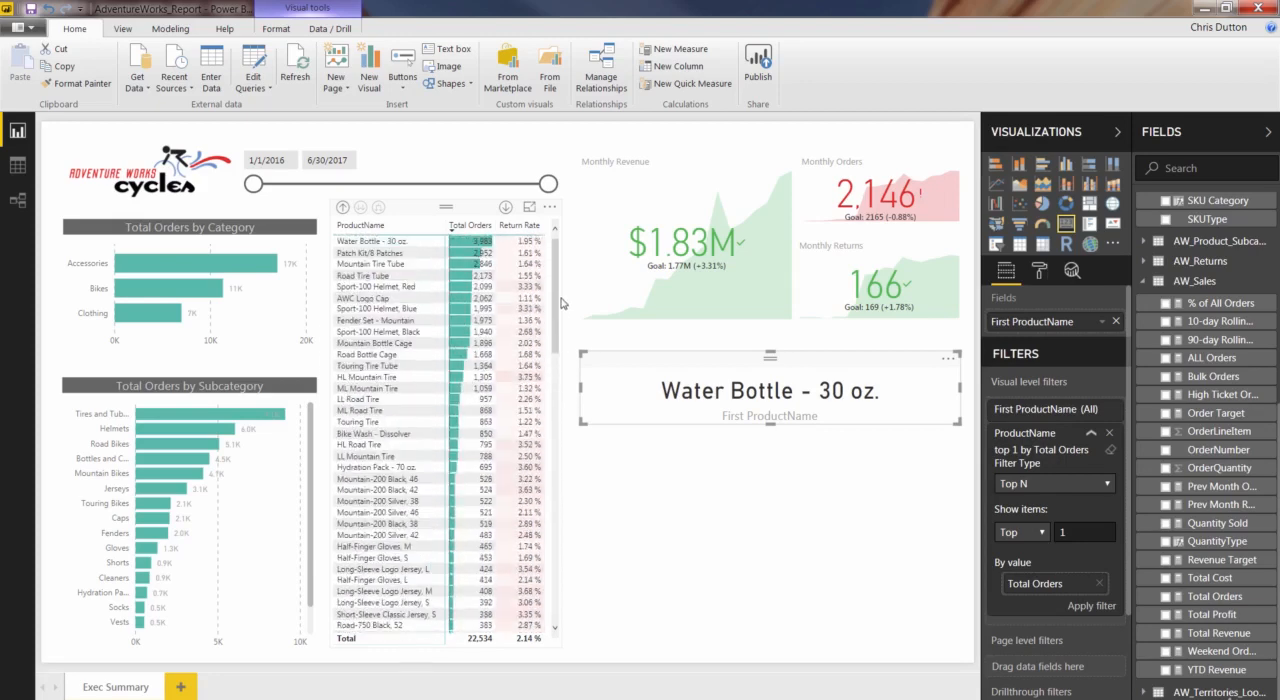
pyautogui.click(561, 302)
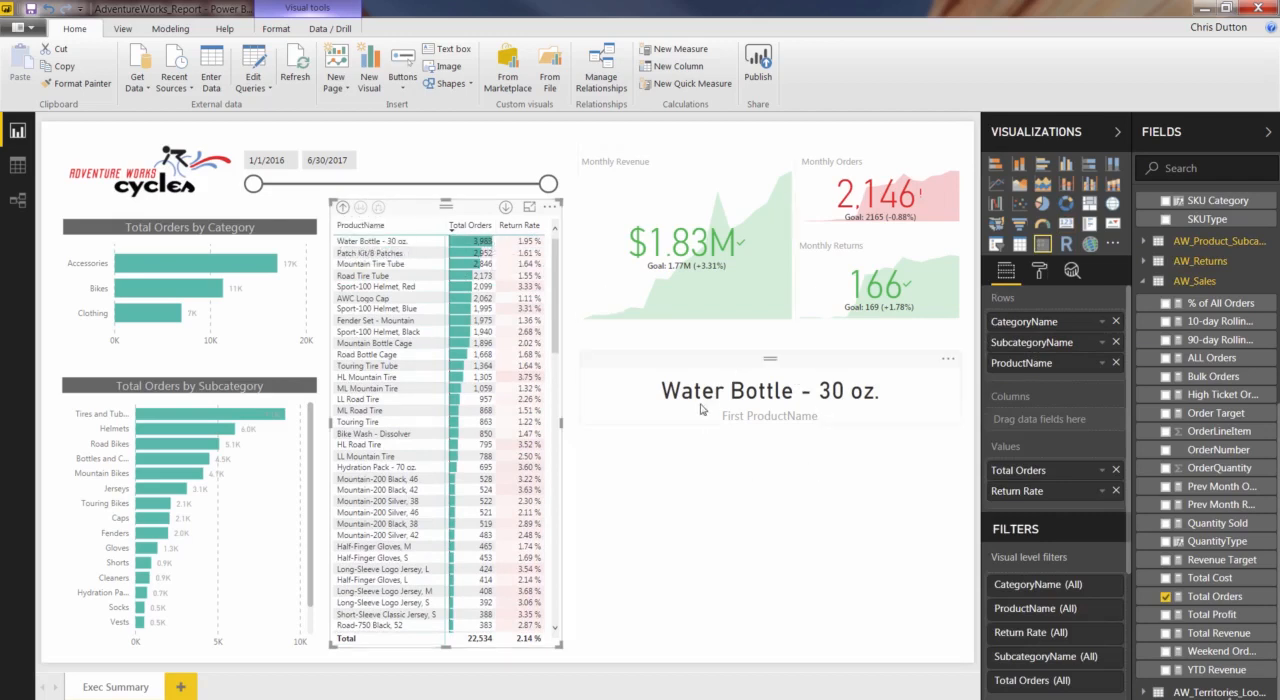
pyautogui.moveTo(548, 184); pyautogui.dragTo(506, 185)
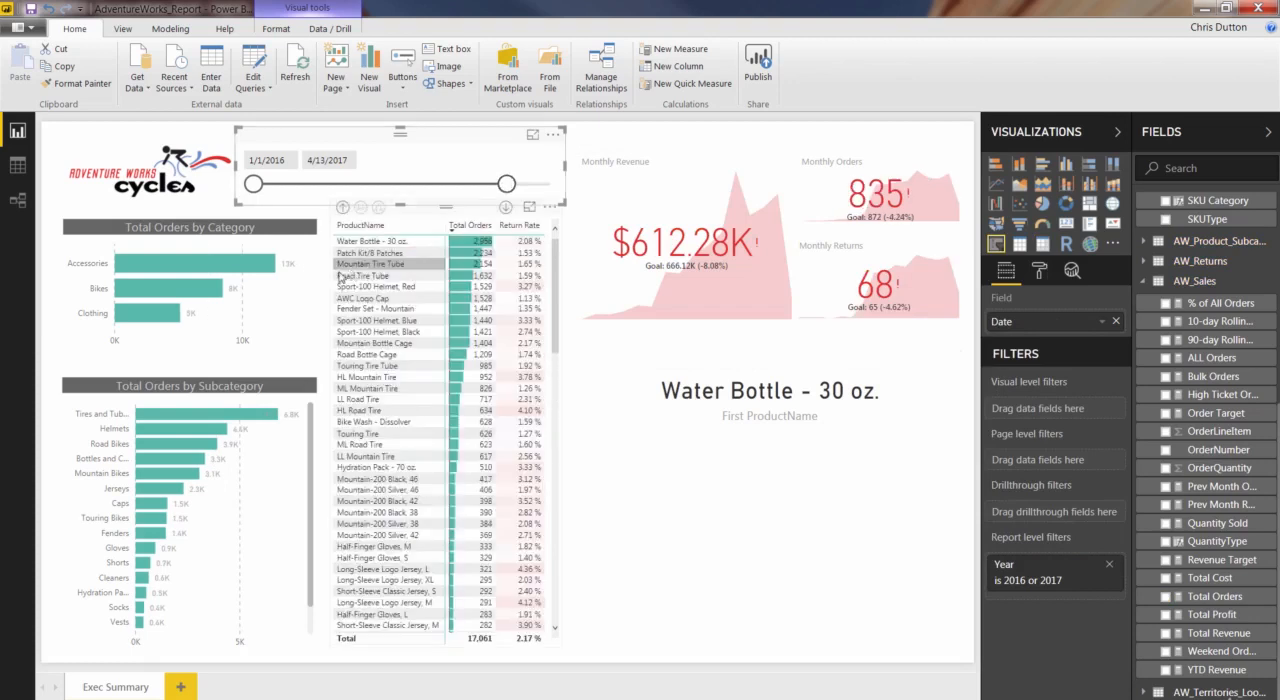
pyautogui.click(174, 293)
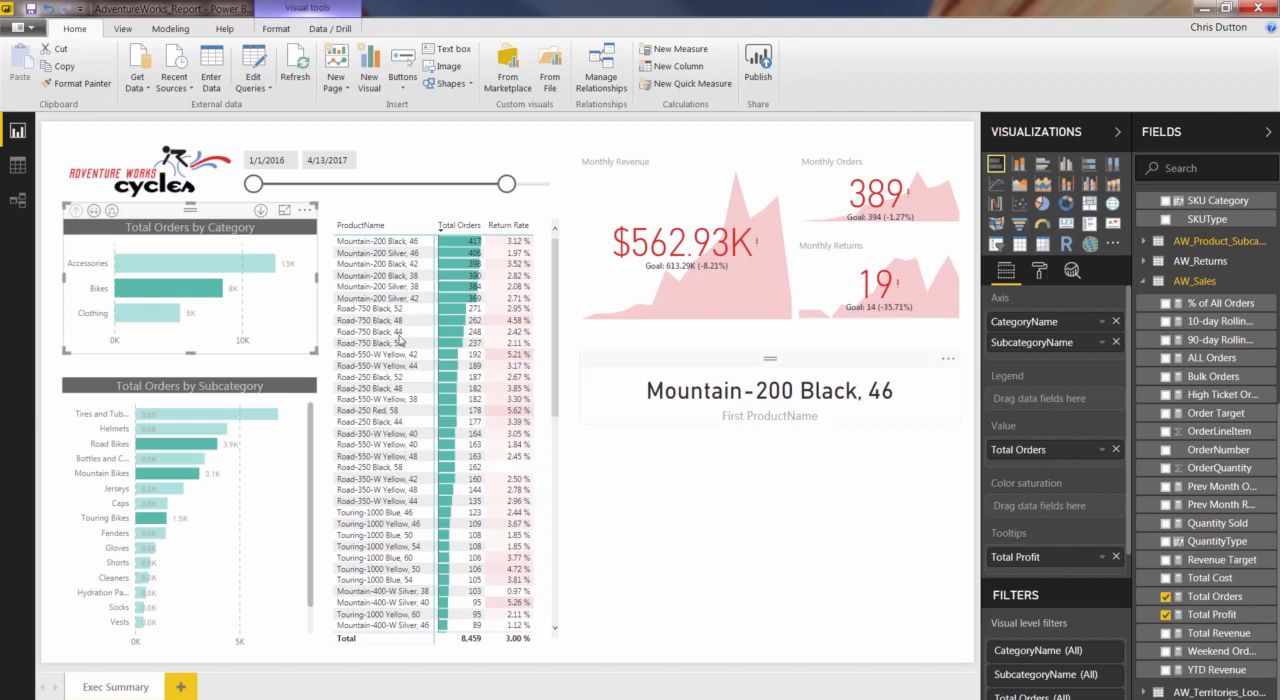
pyautogui.click(300, 296)
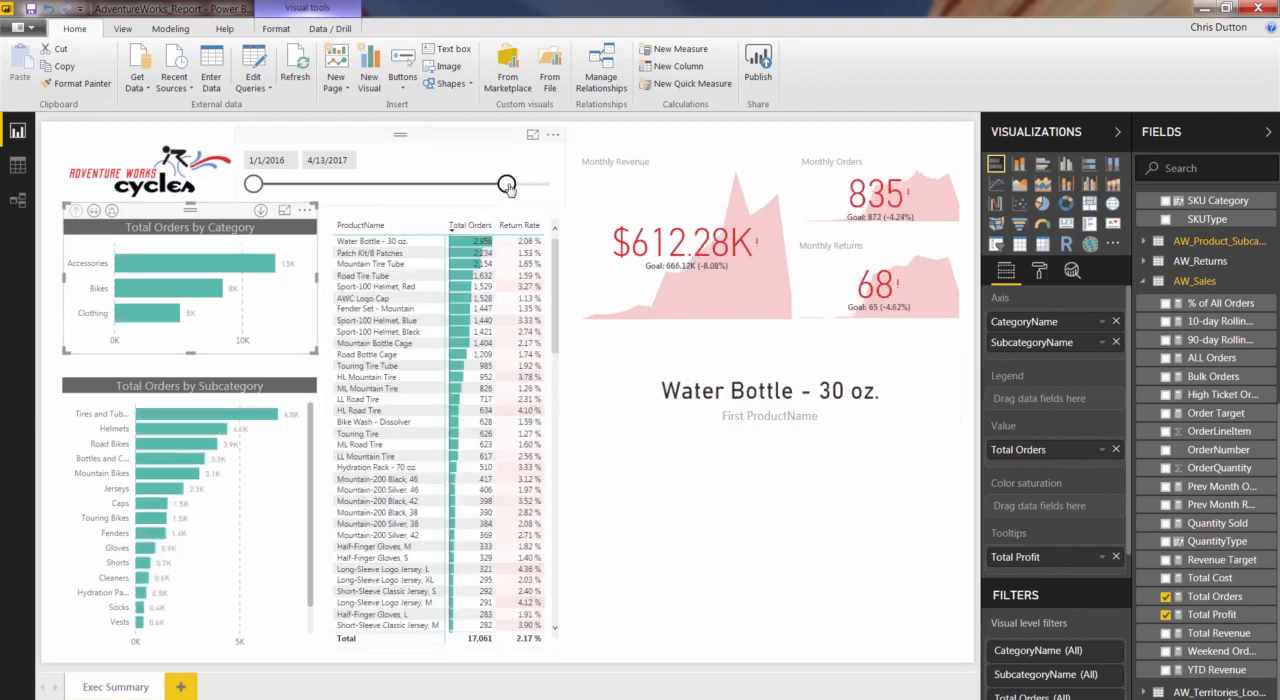
pyautogui.moveTo(506, 183); pyautogui.dragTo(548, 183)
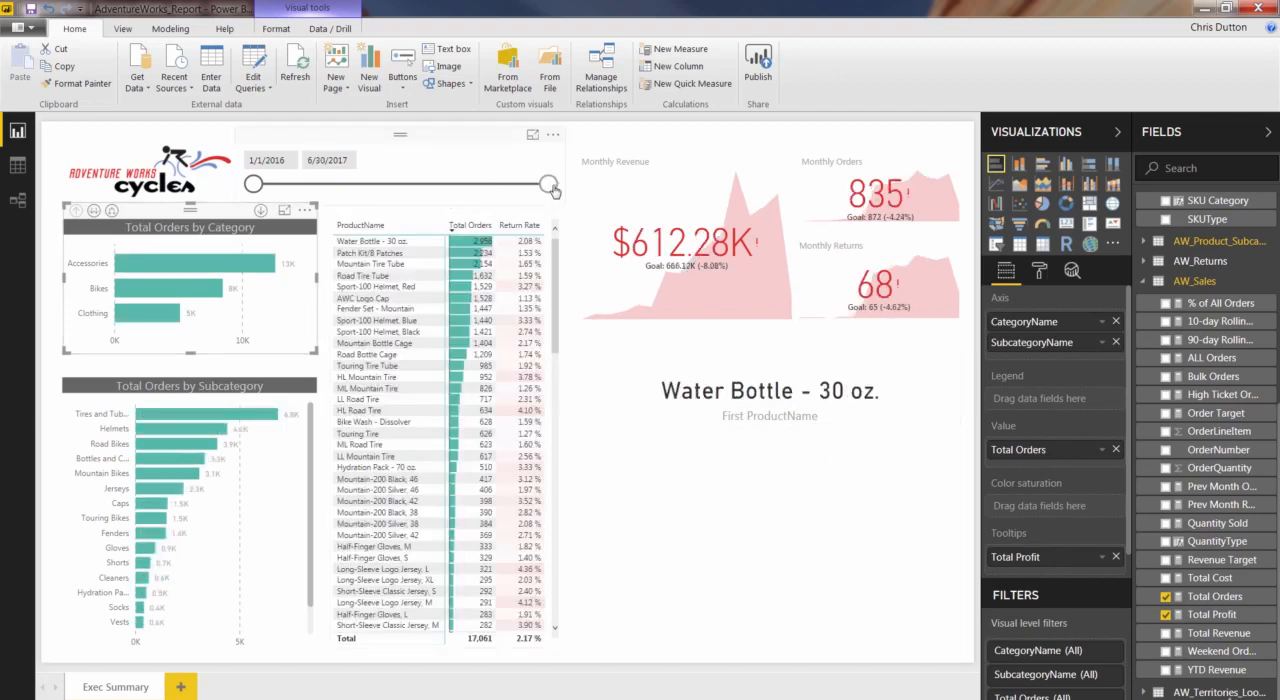
# Turn off the category label on the product card.
pyautogui.click(728, 420)
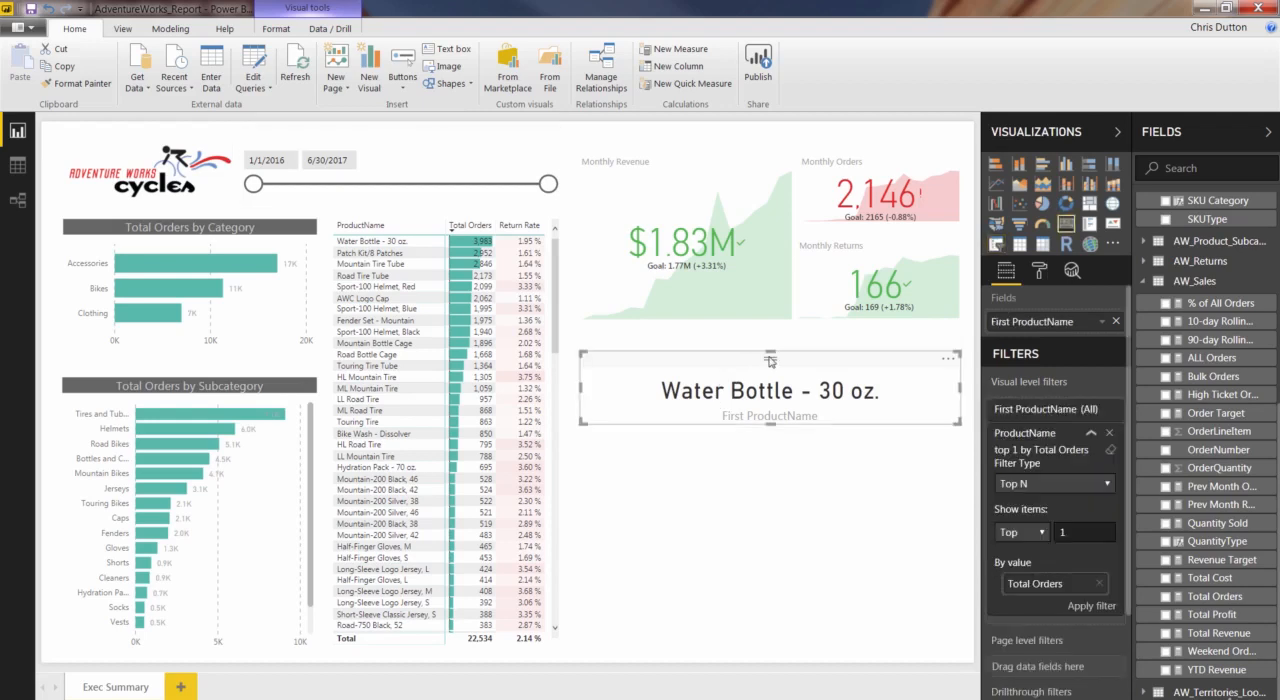
pyautogui.click(1039, 272)
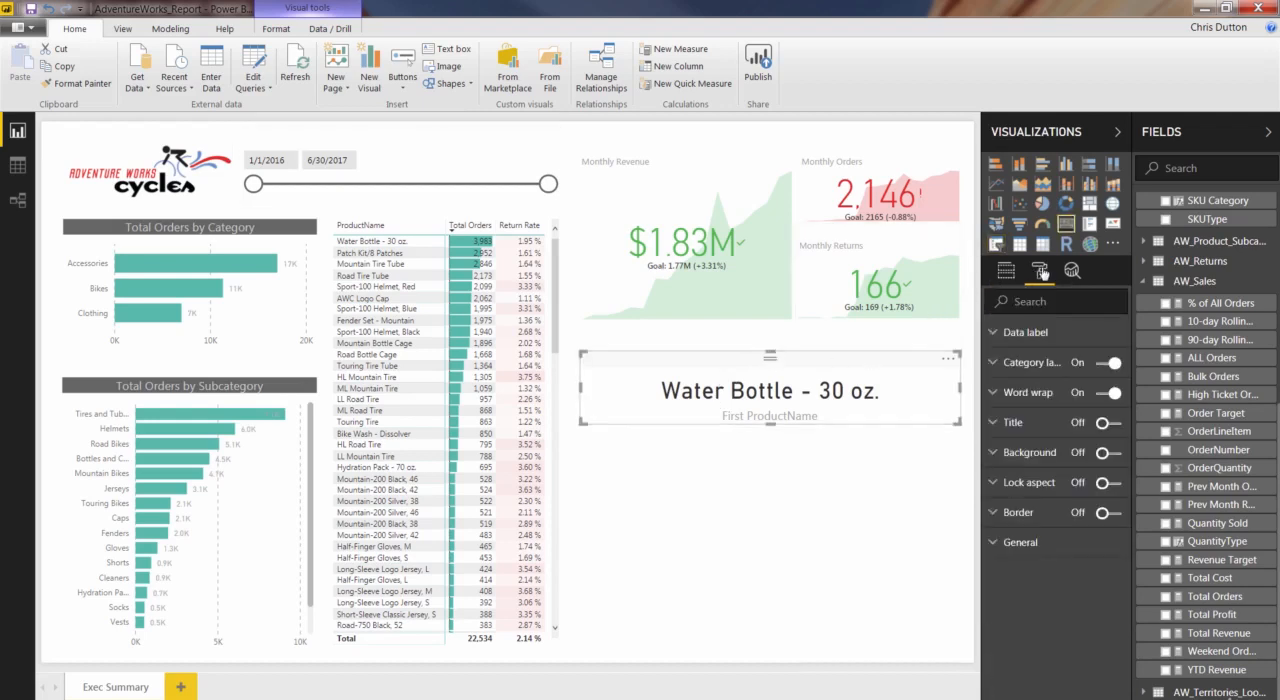
pyautogui.click(1104, 365)
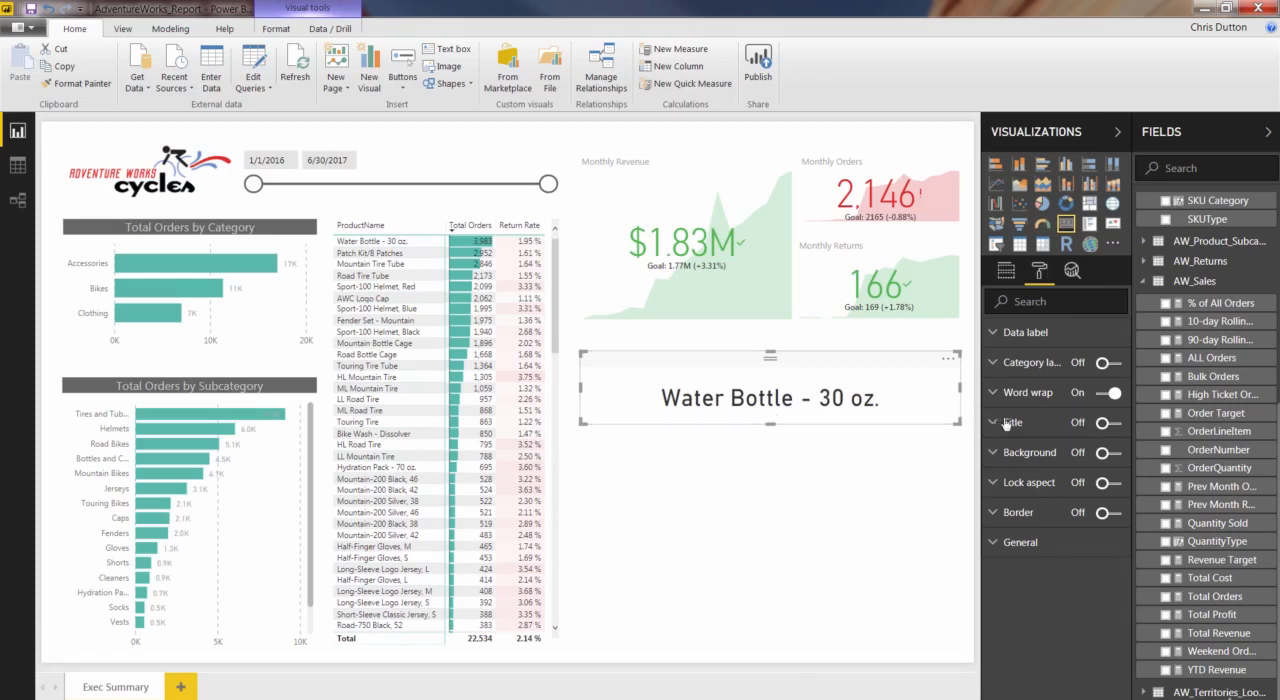
# Turn on the product card's title and set its text to "Top Product (Orders)".
pyautogui.click(1112, 424)
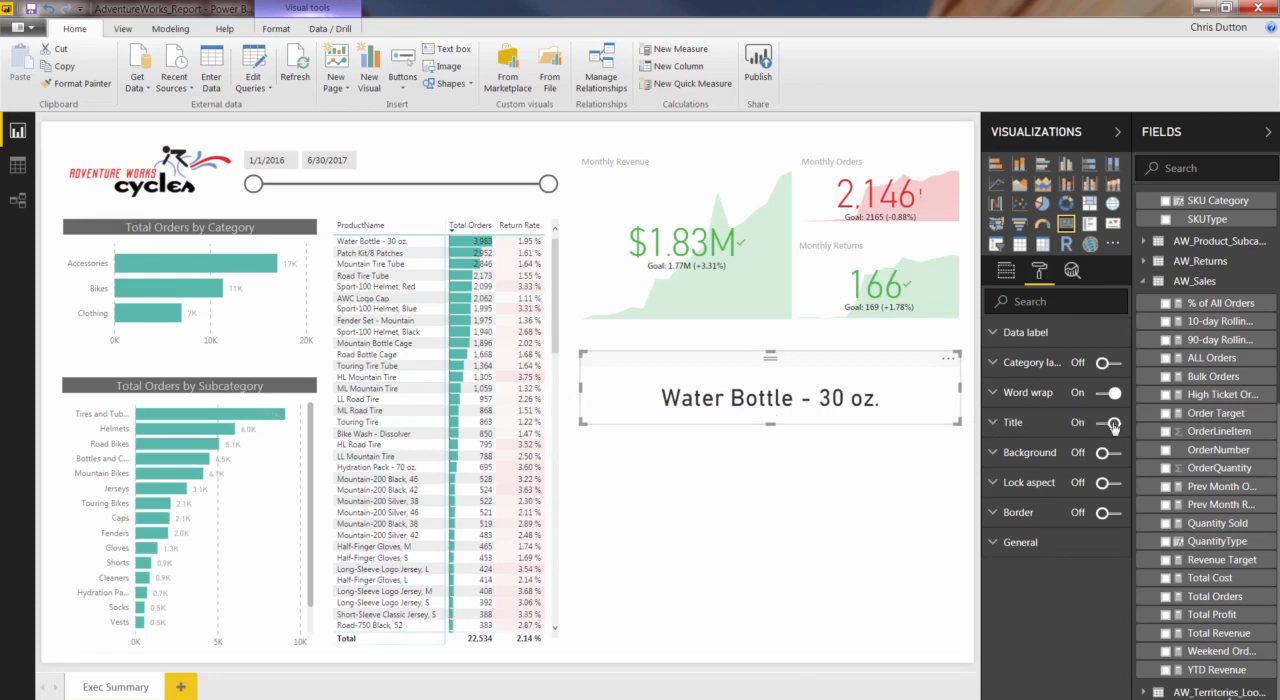
pyautogui.click(995, 424)
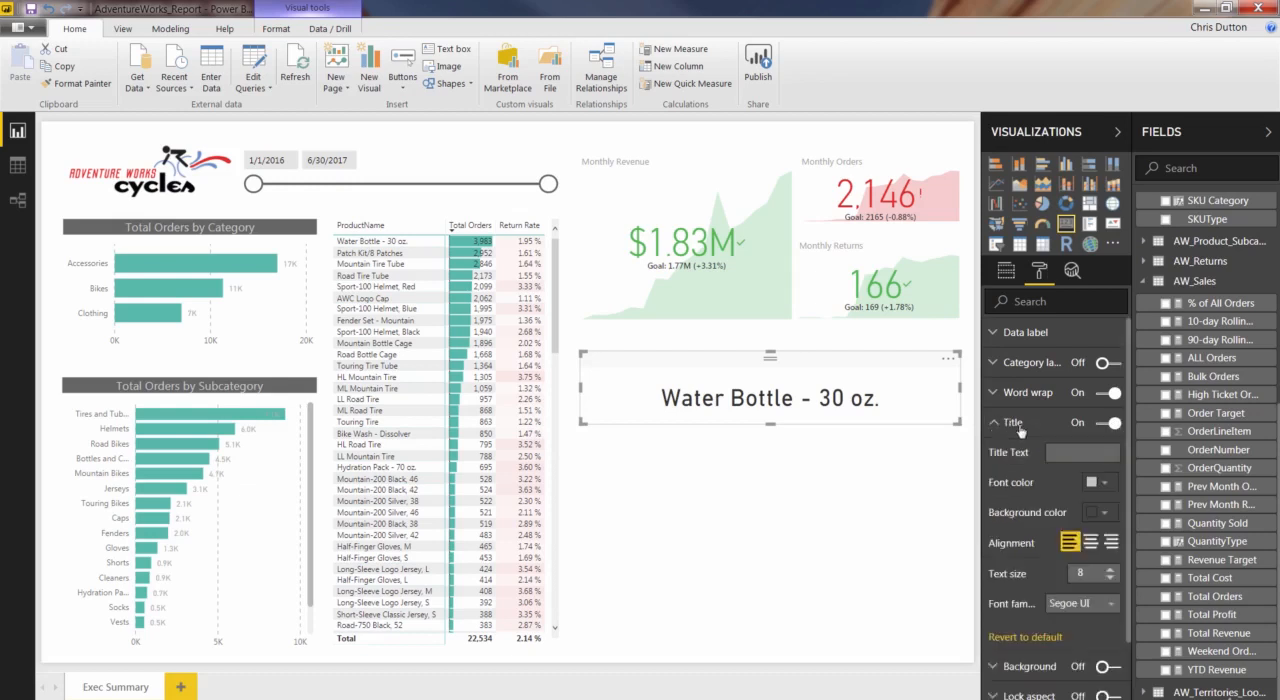
pyautogui.click(1073, 453)
pyautogui.write('Top Product (')
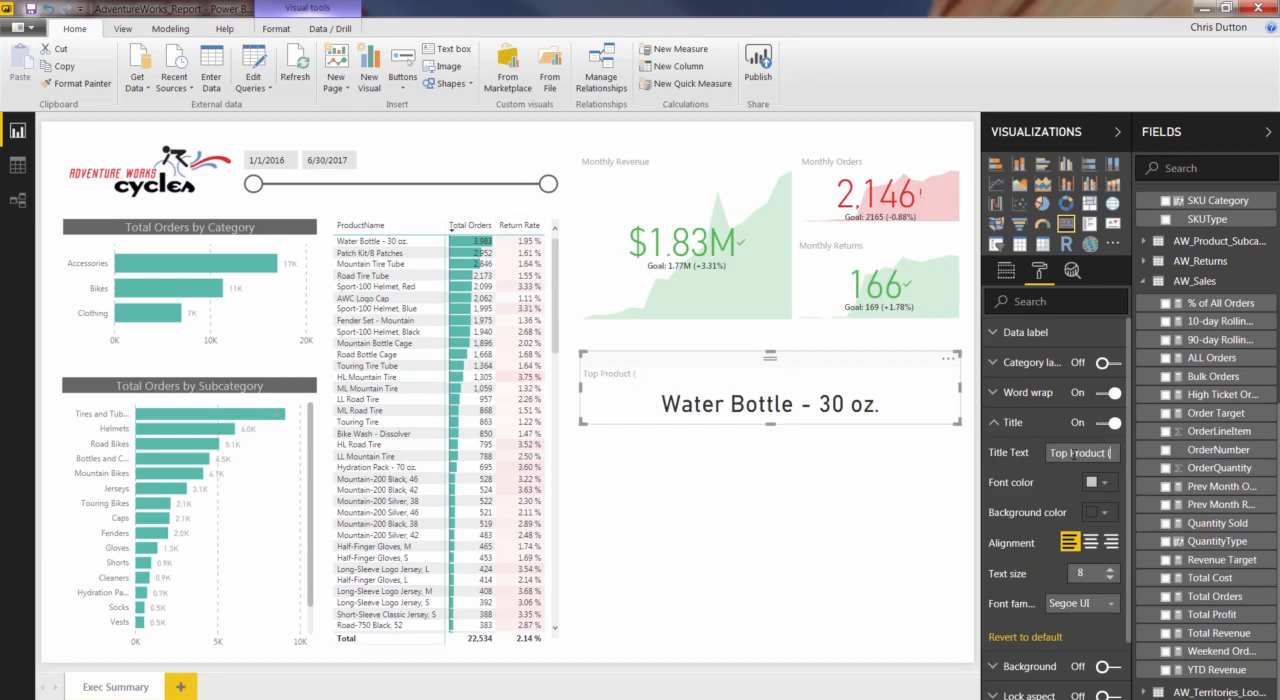
pyautogui.write('rders)')
# Give the product card's title a dark gray background and a very light gray font color.
pyautogui.click(1106, 512)
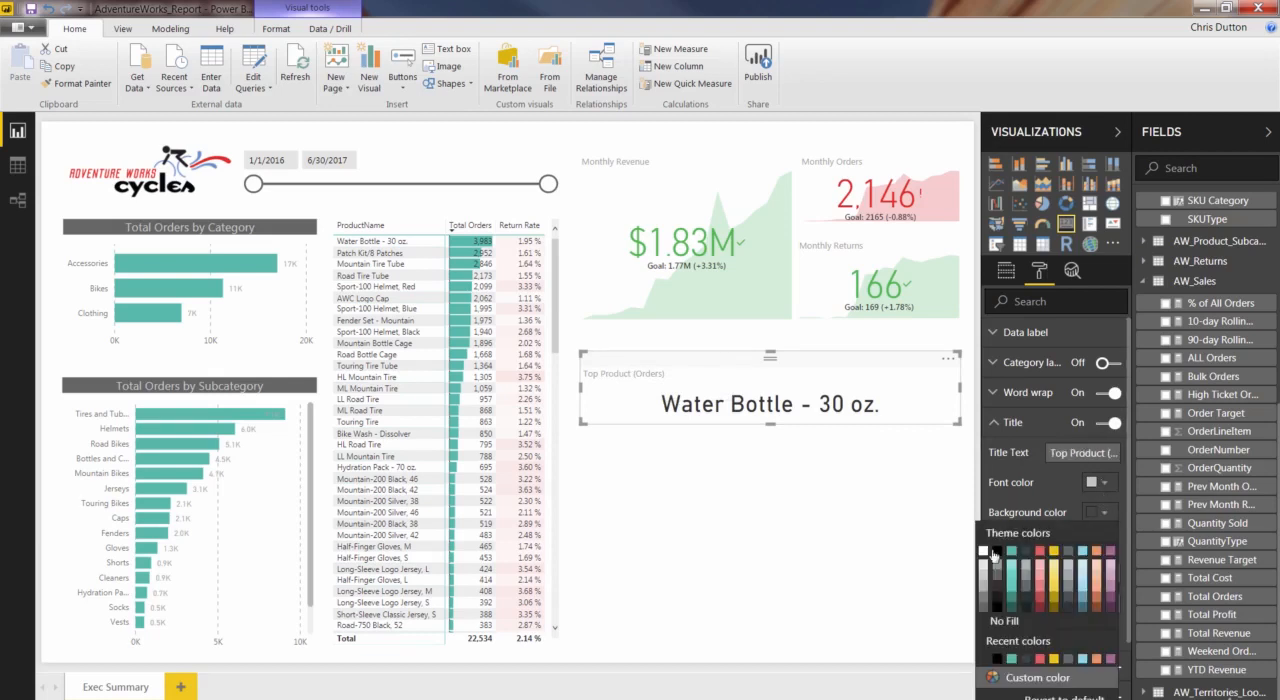
pyautogui.click(997, 580)
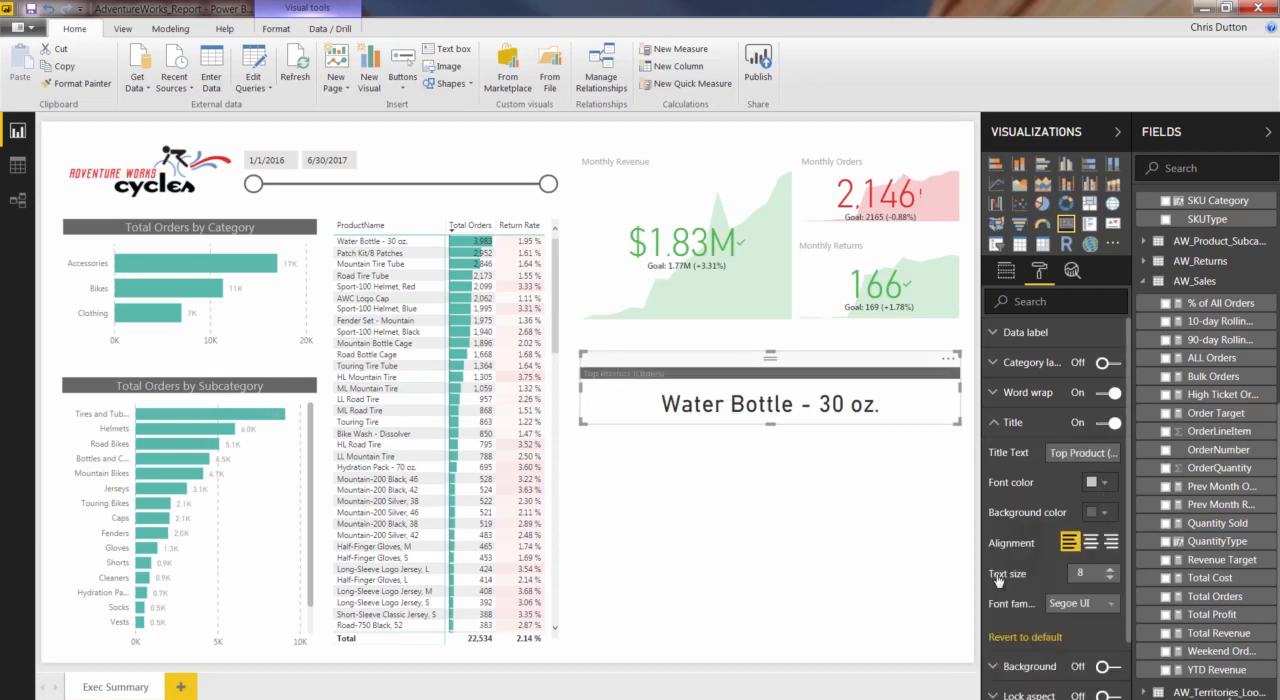
pyautogui.click(1098, 488)
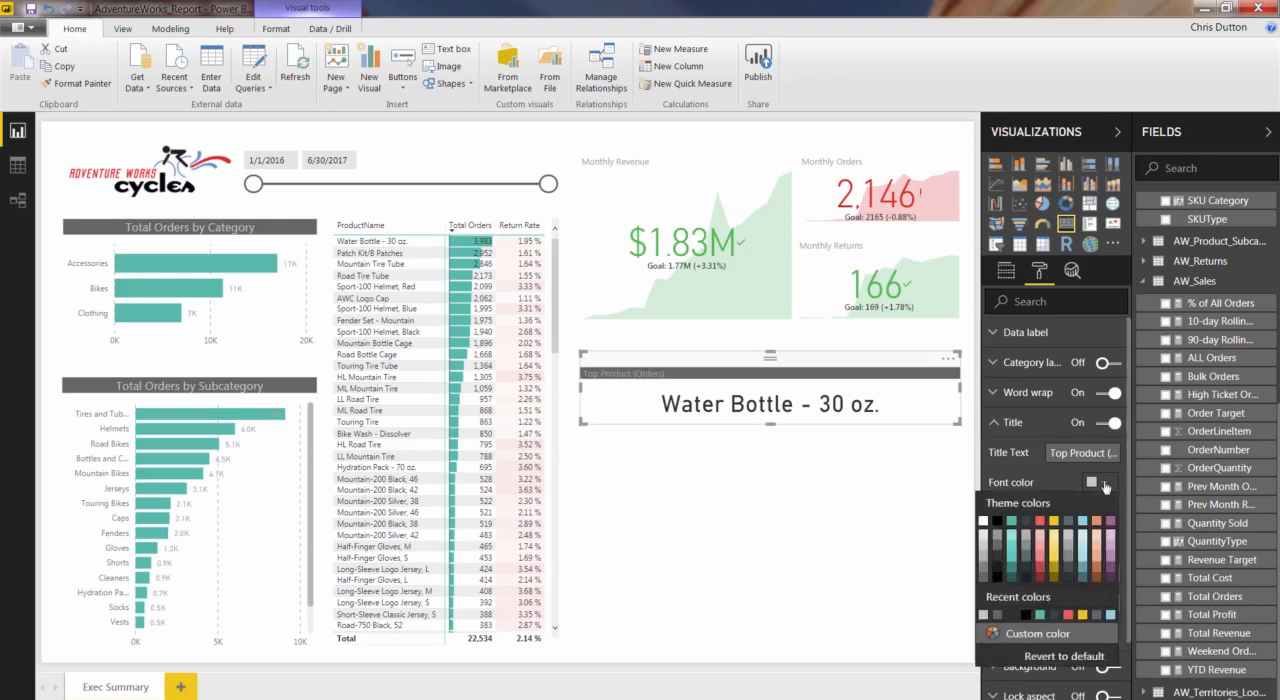
pyautogui.click(985, 537)
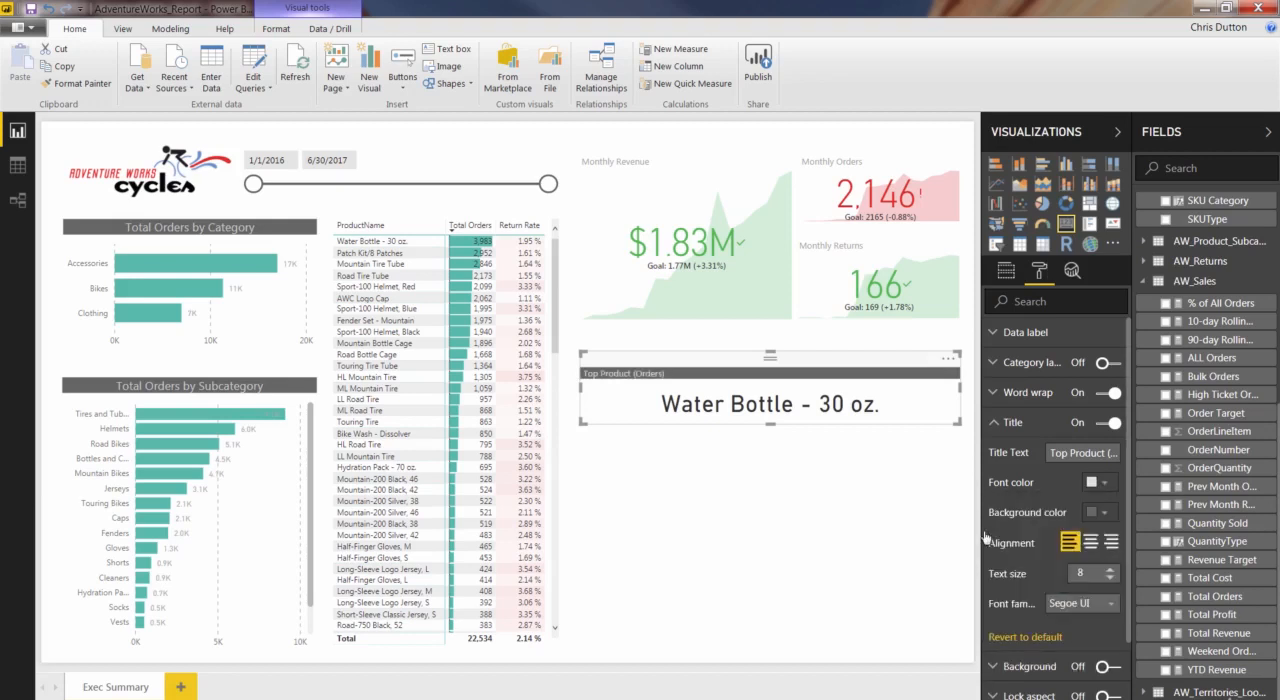
# Center the product card's title and set its text size to 10.
pyautogui.click(1090, 543)
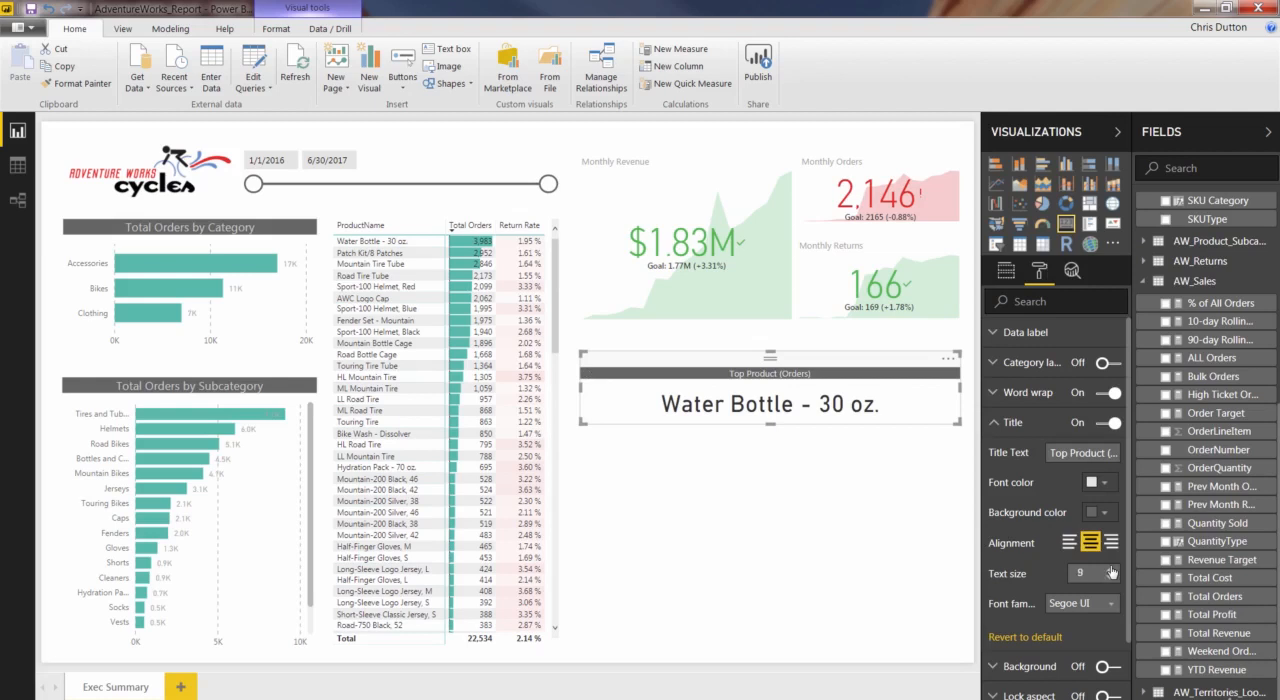
pyautogui.click(1110, 571)
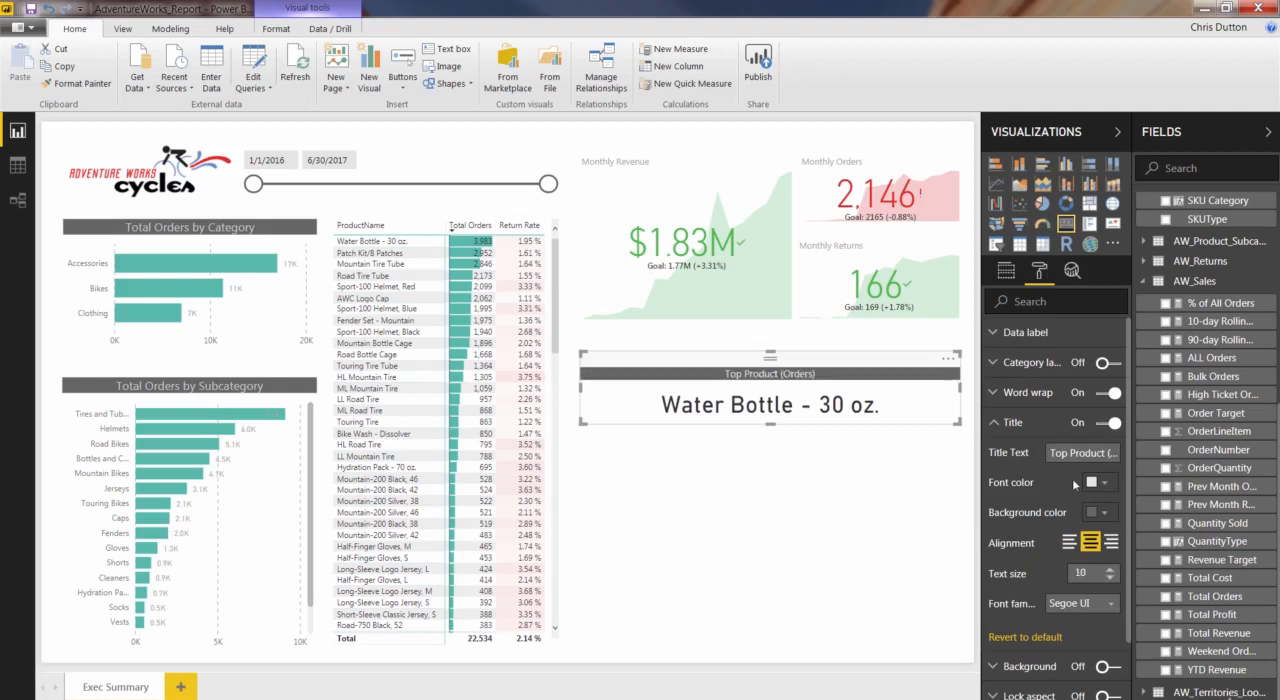
pyautogui.click(996, 424)
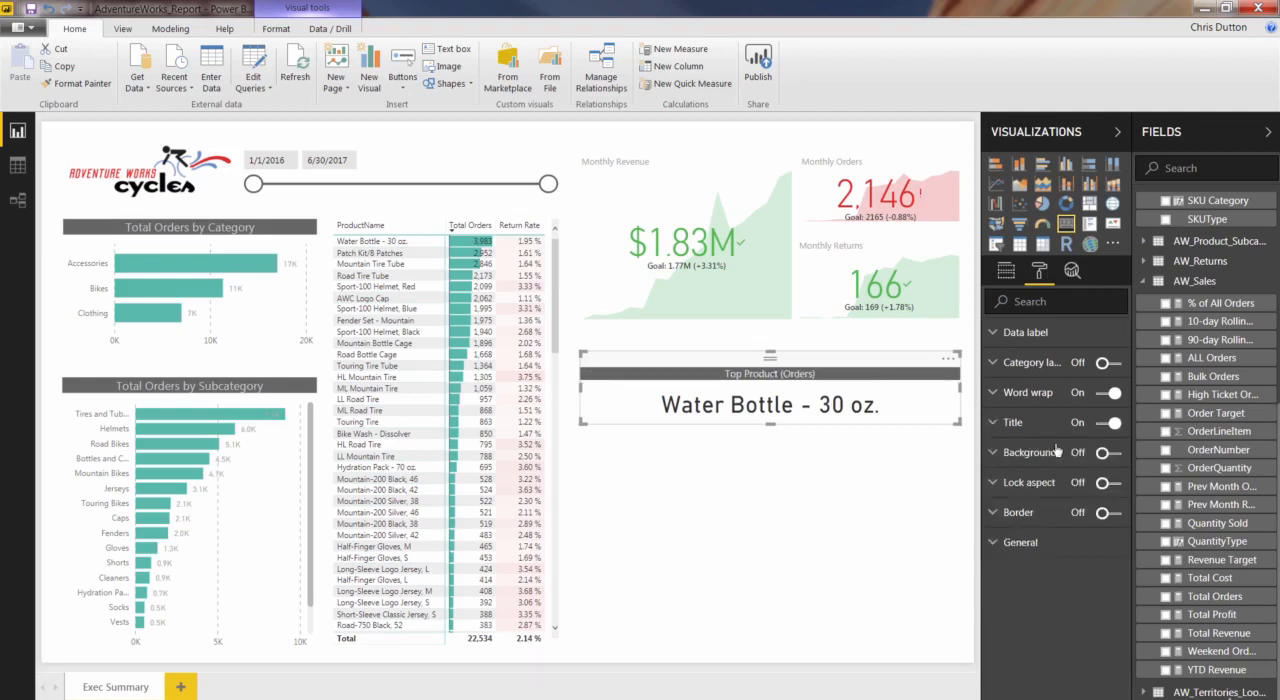
# Turn on the product card's background with a light yellow color, and shorten the card slightly from its lower edge.
pyautogui.click(995, 455)
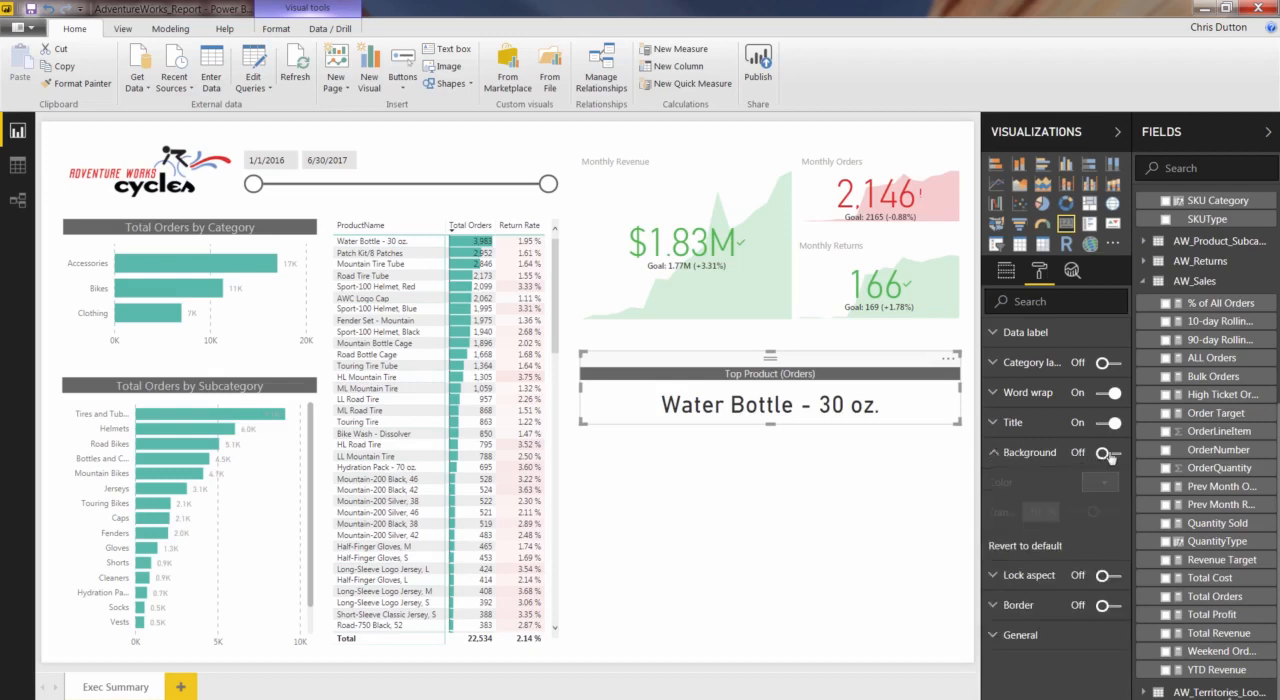
pyautogui.click(1108, 454)
pyautogui.click(1100, 483)
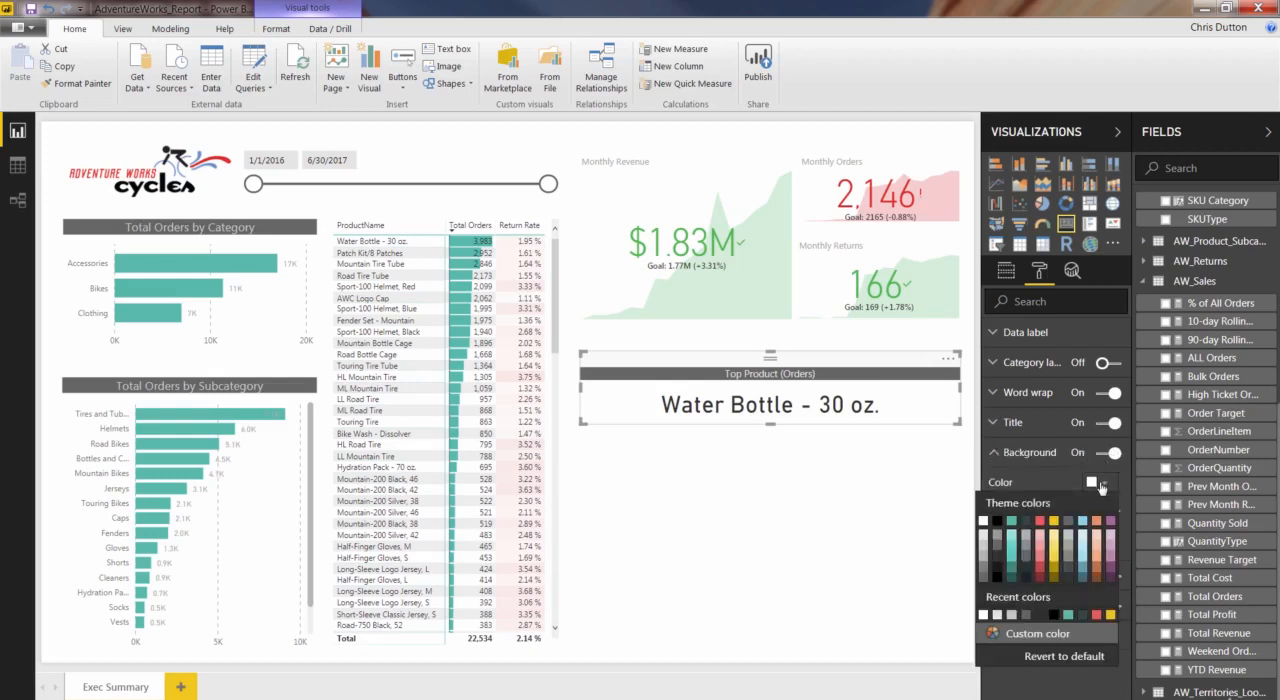
pyautogui.click(1053, 537)
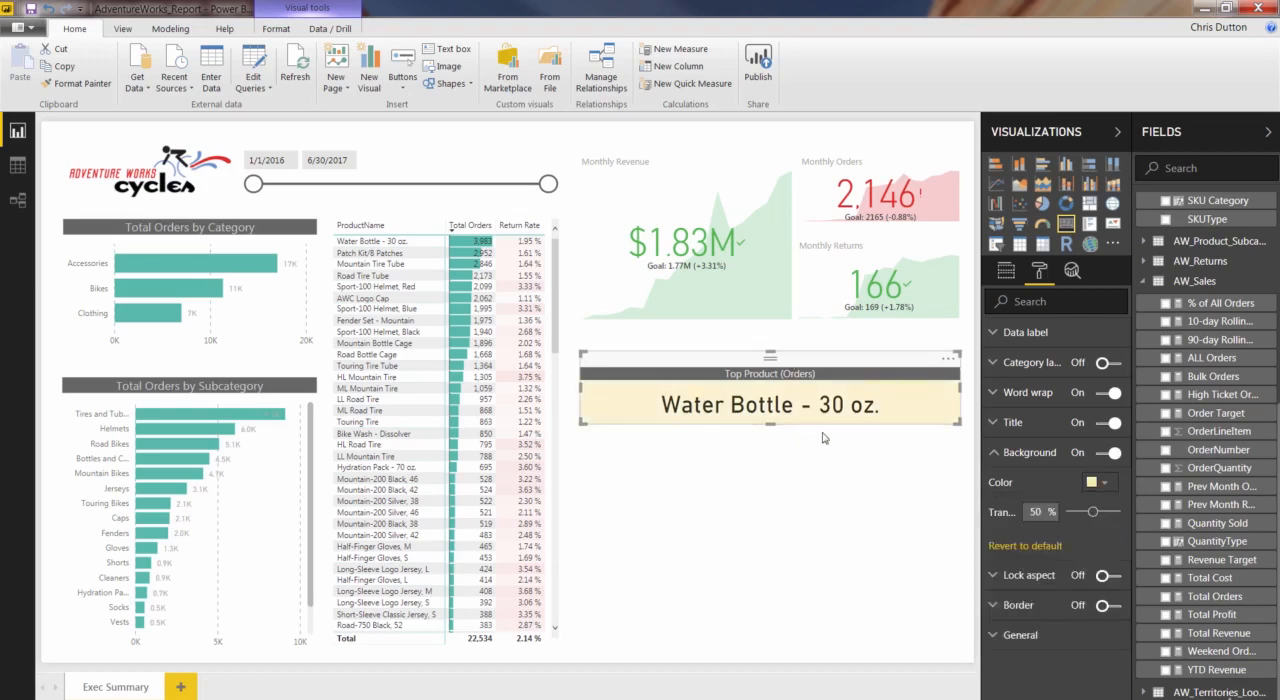
pyautogui.moveTo(774, 424); pyautogui.dragTo(774, 414)
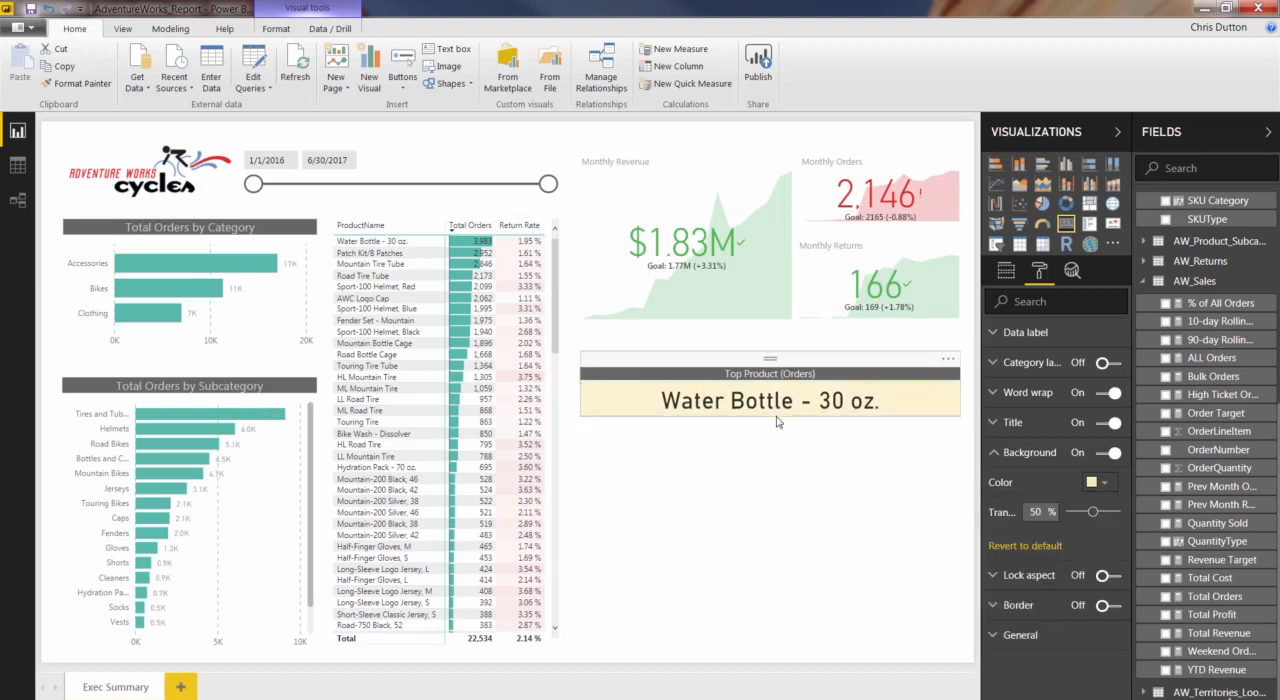
pyautogui.click(993, 452)
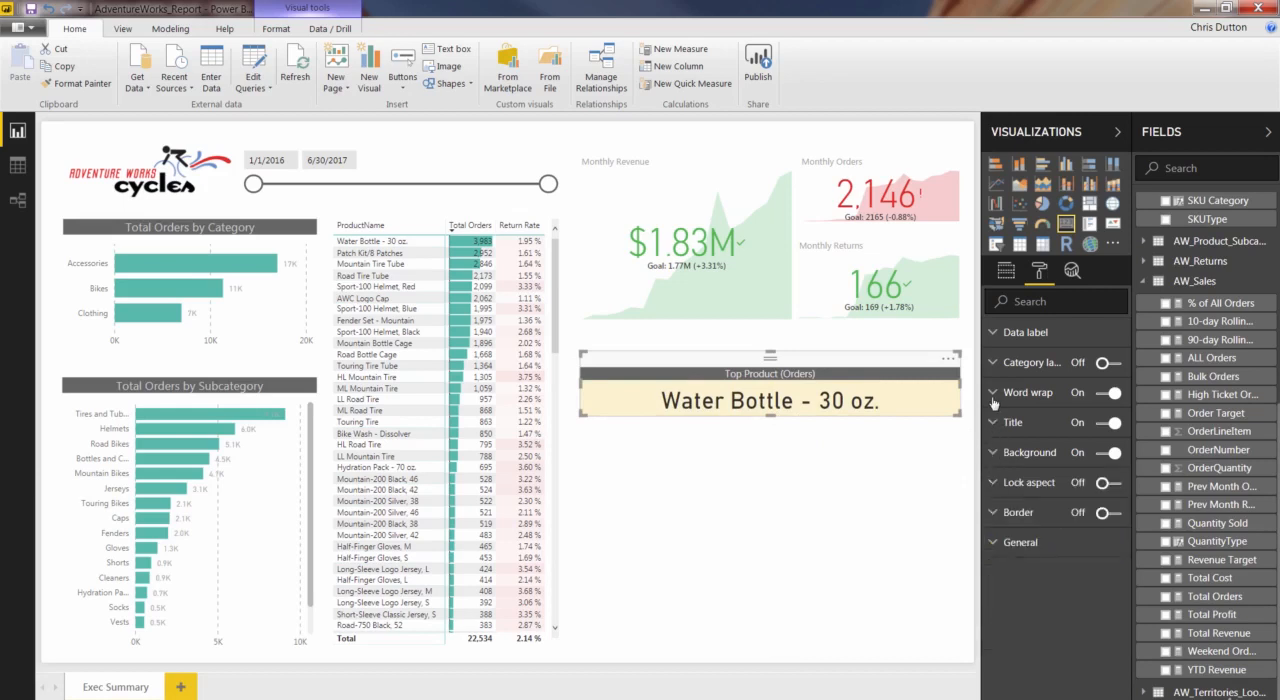
# Set the product card's data label font to Segoe (Bold) and its text size to 20.
pyautogui.click(993, 334)
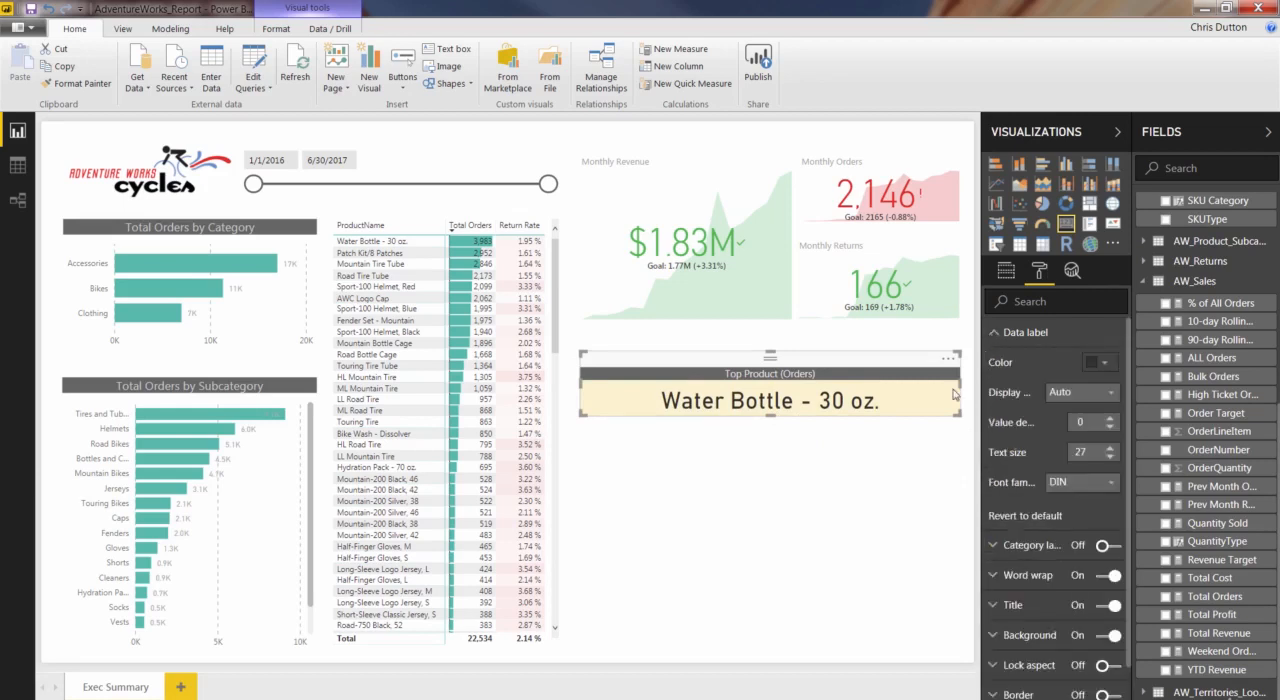
pyautogui.click(1104, 486)
pyautogui.scroll(-5, 1110, 408)
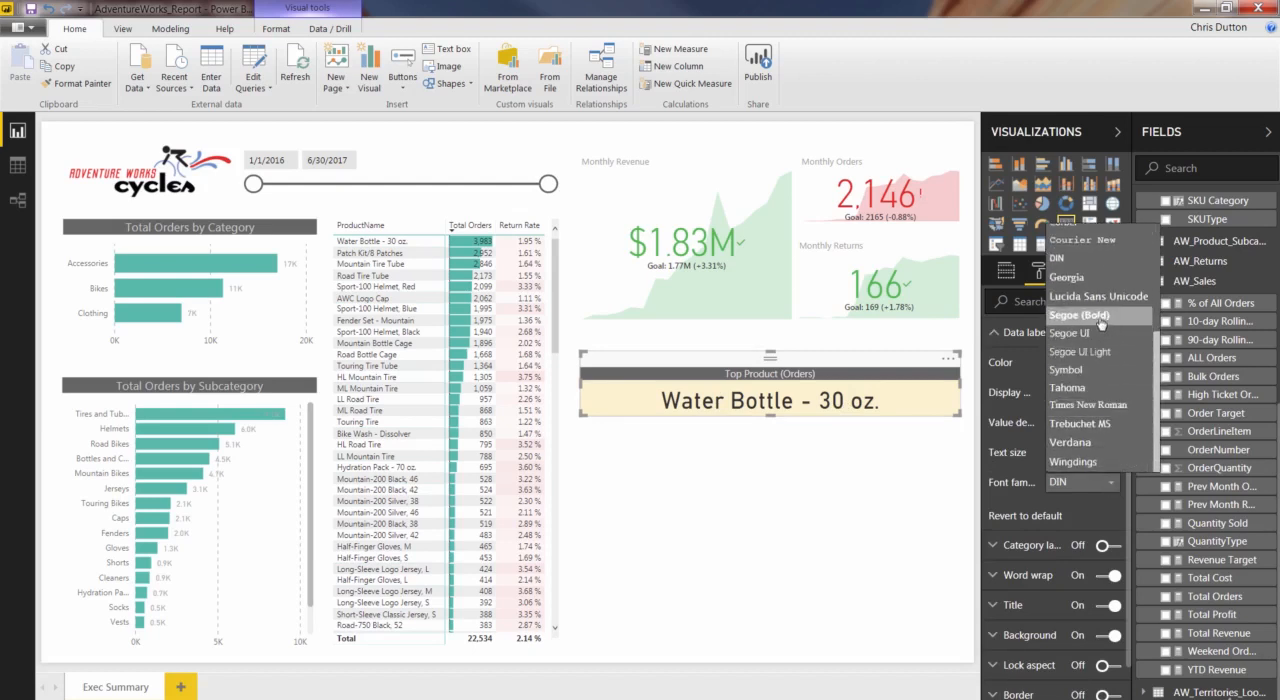
pyautogui.click(1100, 316)
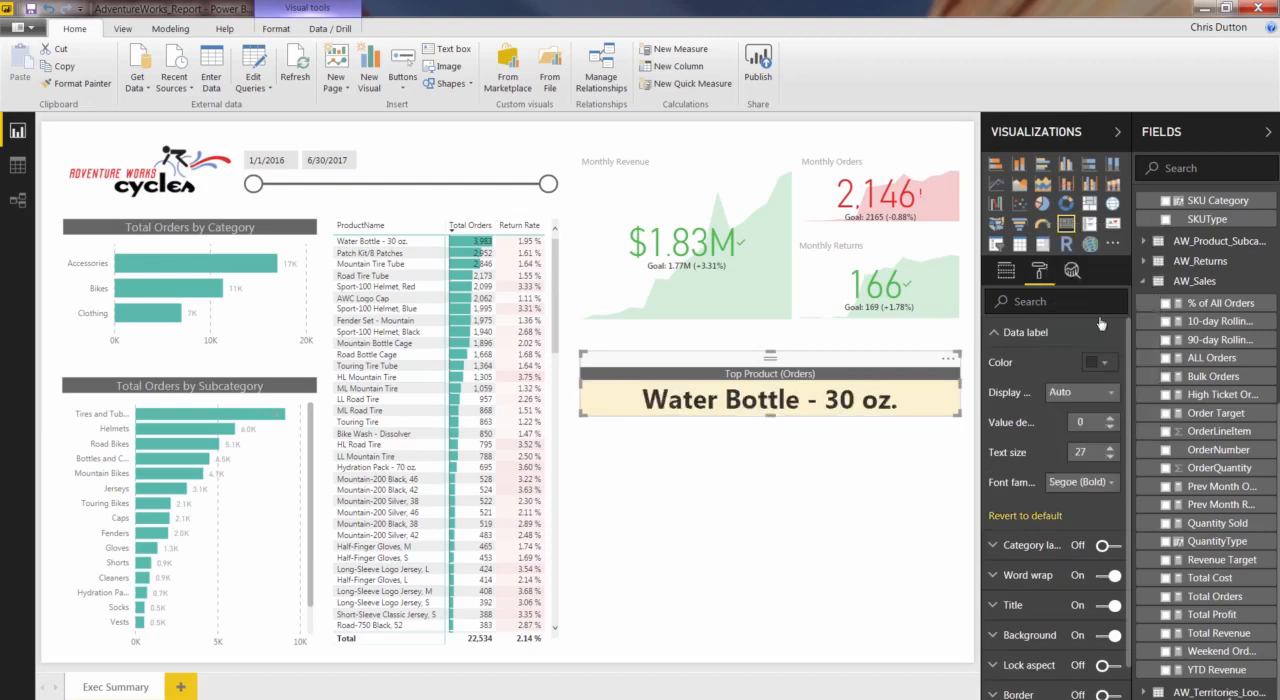
pyautogui.click(1110, 457)
pyautogui.click(1110, 457)
pyautogui.click(1110, 457)
pyautogui.click(1110, 457)
pyautogui.click(1110, 457)
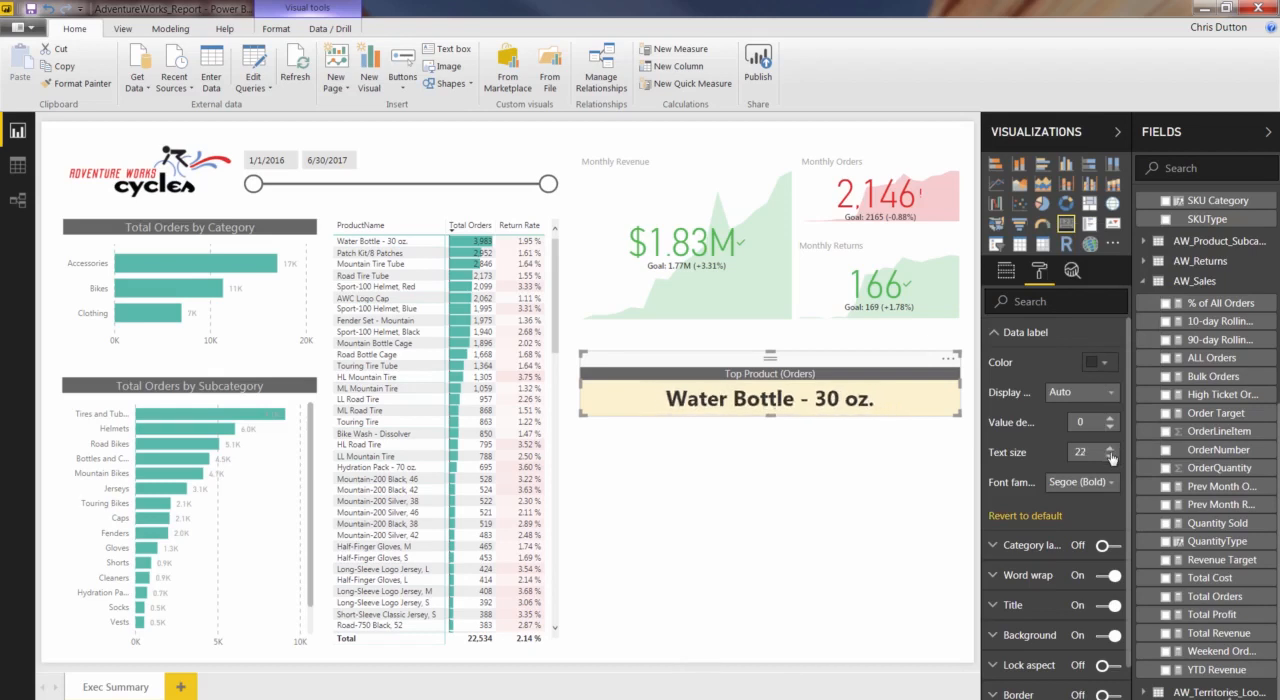
pyautogui.click(1110, 457)
pyautogui.click(1110, 457)
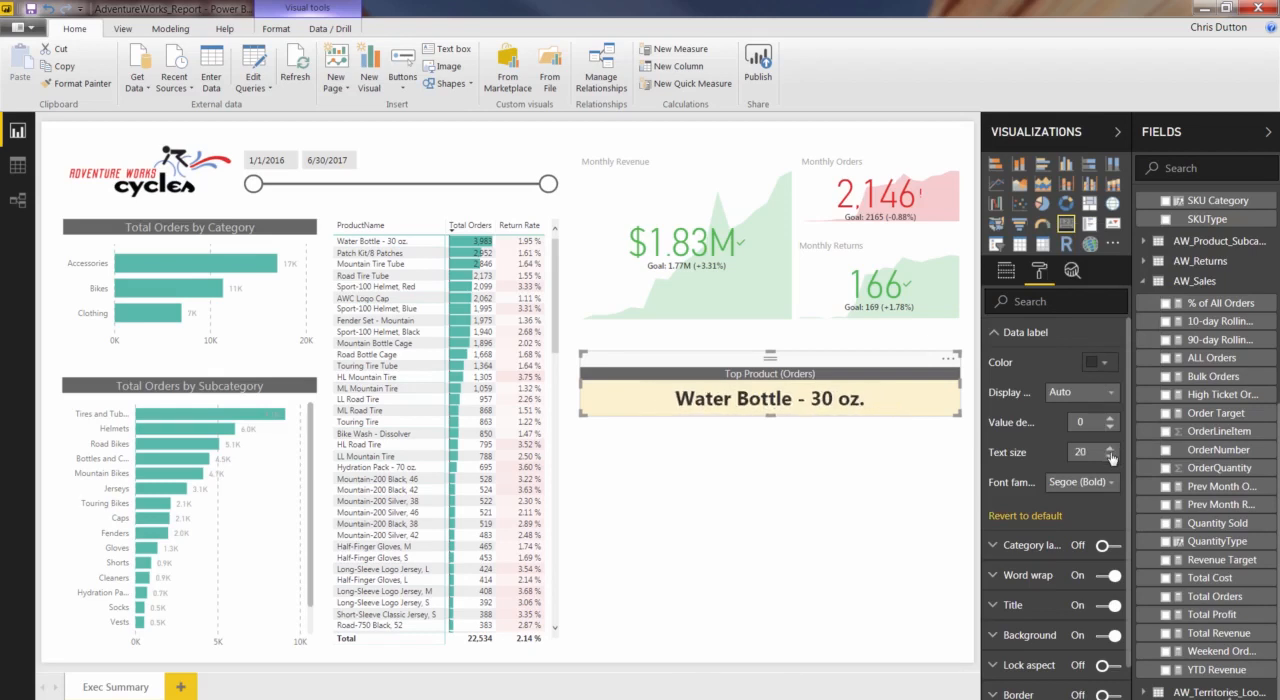
pyautogui.click(829, 445)
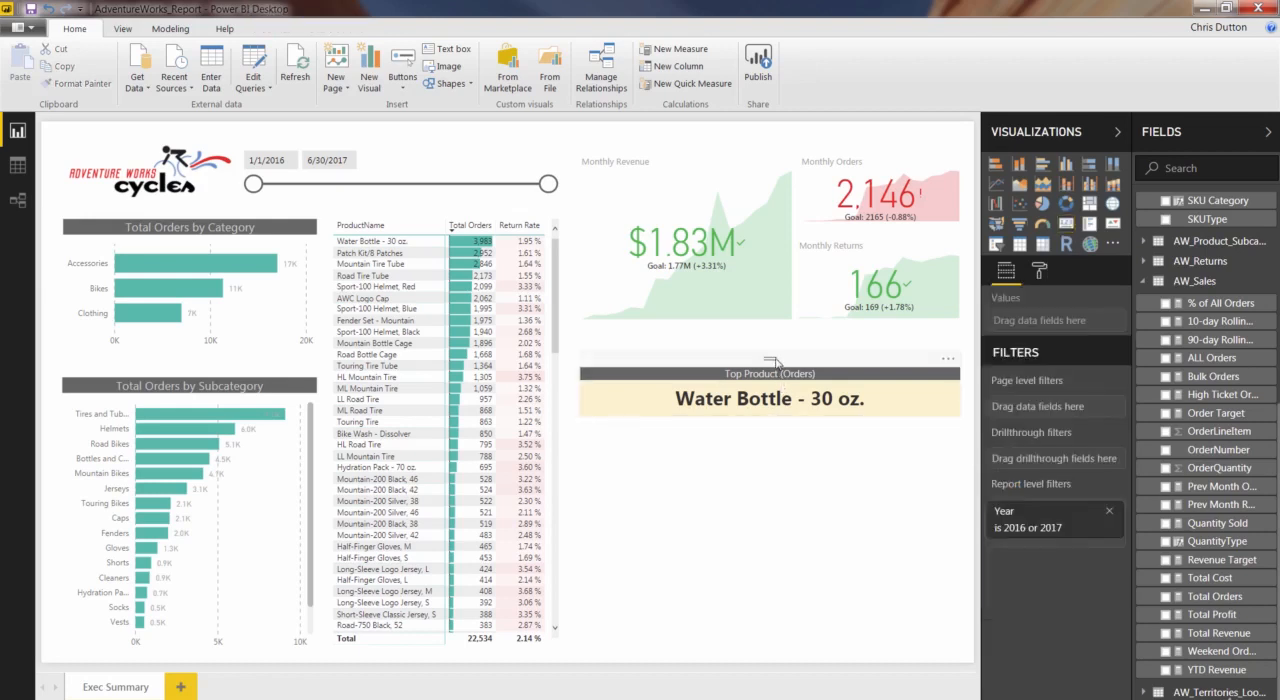
# Move the Top Product (Orders) card up beneath the KPI visuals and place a copy of it directly below.
pyautogui.moveTo(773, 361); pyautogui.dragTo(774, 331)
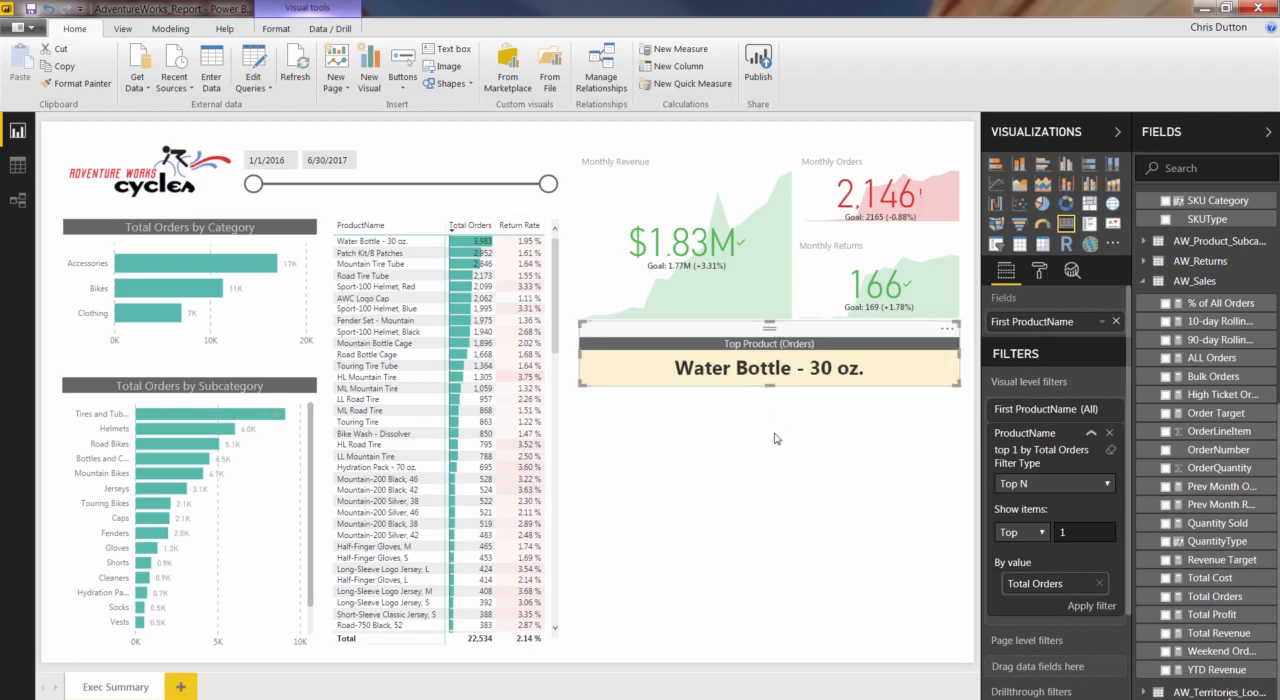
pyautogui.click(766, 333)
pyautogui.hotkey('ctrl', 'c')
pyautogui.hotkey('ctrl', 'v')
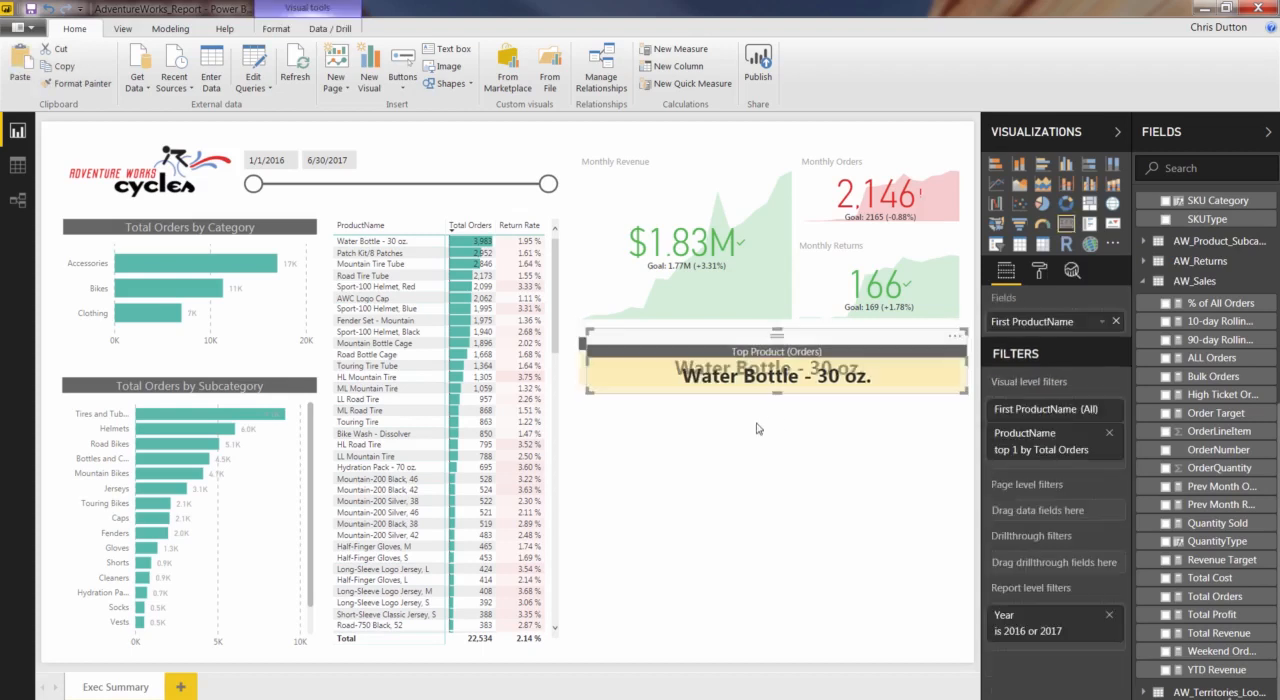
pyautogui.moveTo(781, 342); pyautogui.dragTo(774, 410)
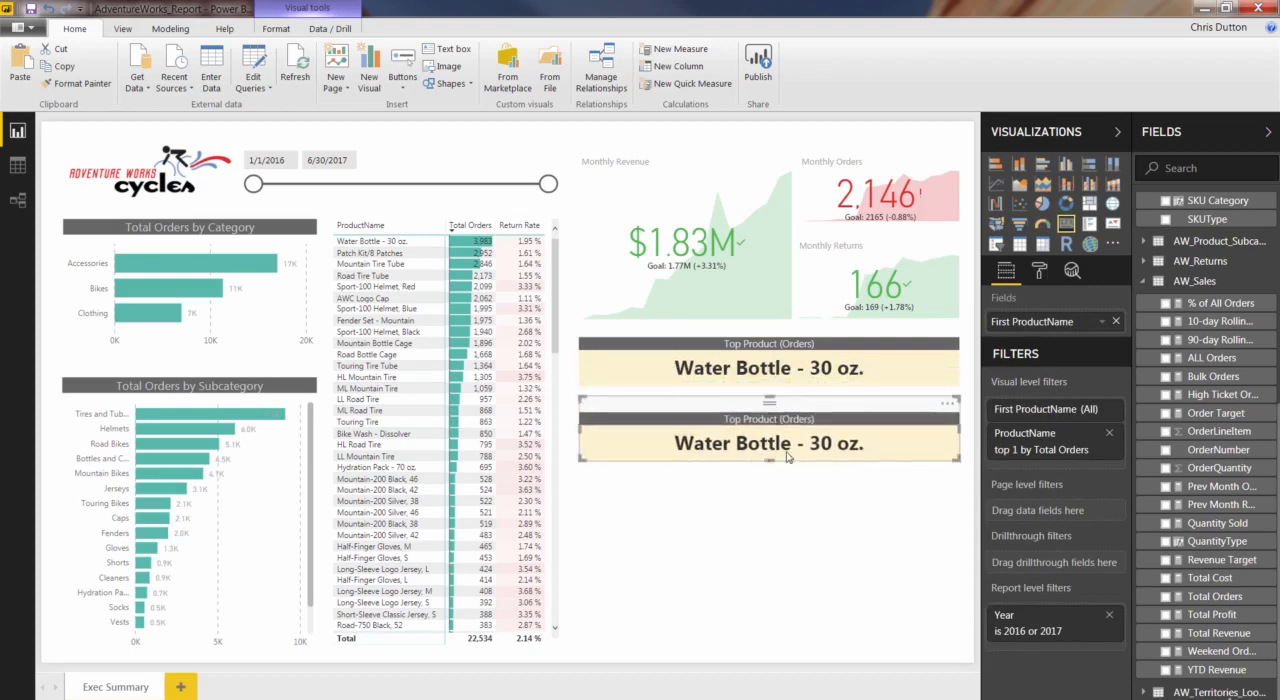
# Change the copied card's ProductName Top N filter to rank by Total Profit and apply it.
pyautogui.click(1028, 440)
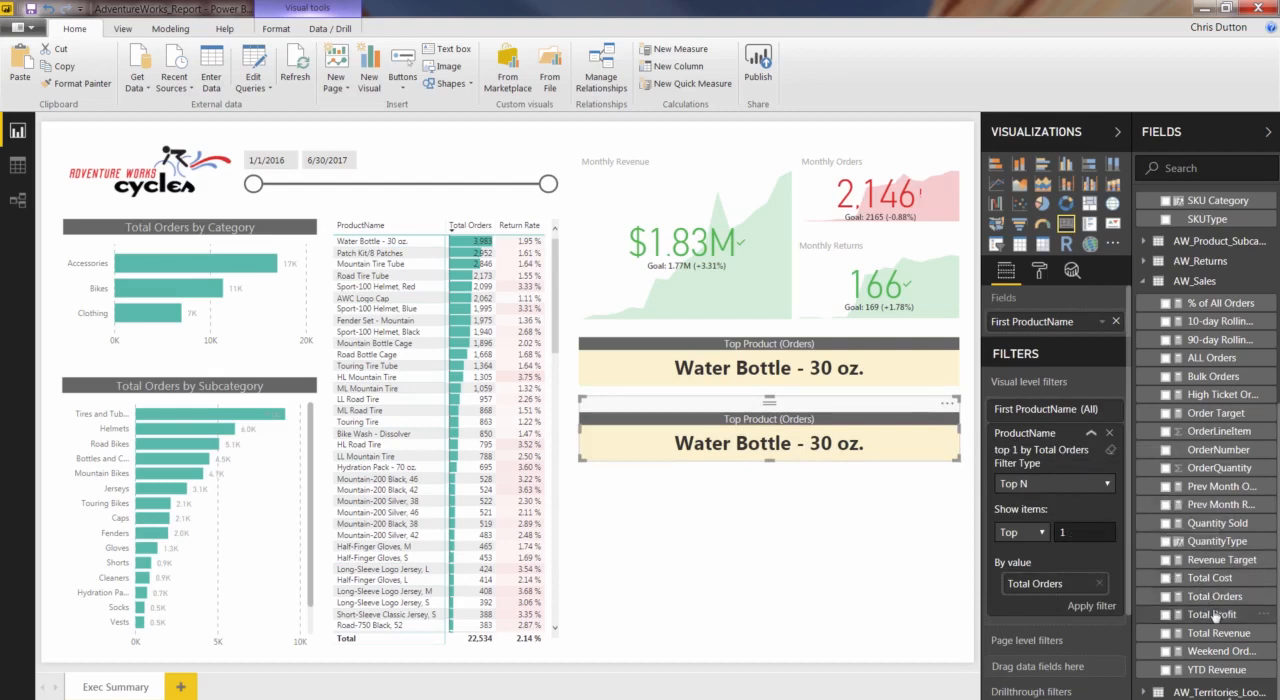
pyautogui.moveTo(1220, 618); pyautogui.dragTo(1079, 588)
pyautogui.click(1100, 606)
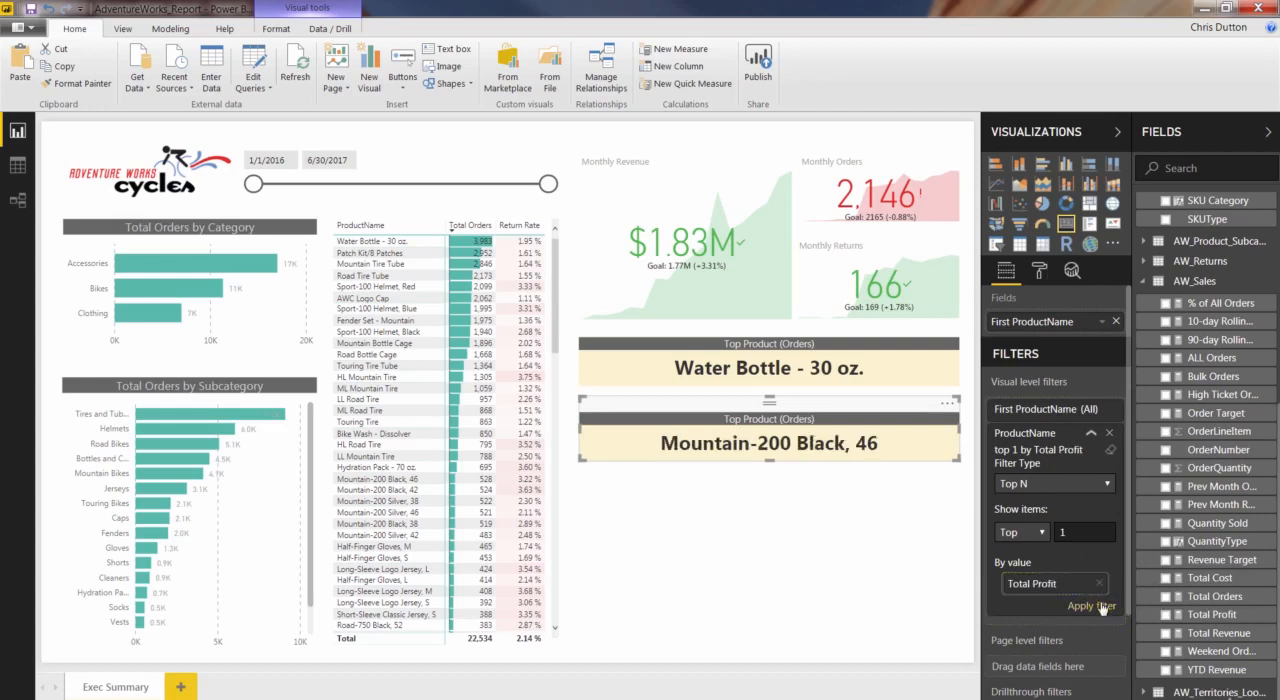
# Change the copied card's title text to "Top Product (Profit)".
pyautogui.click(1040, 272)
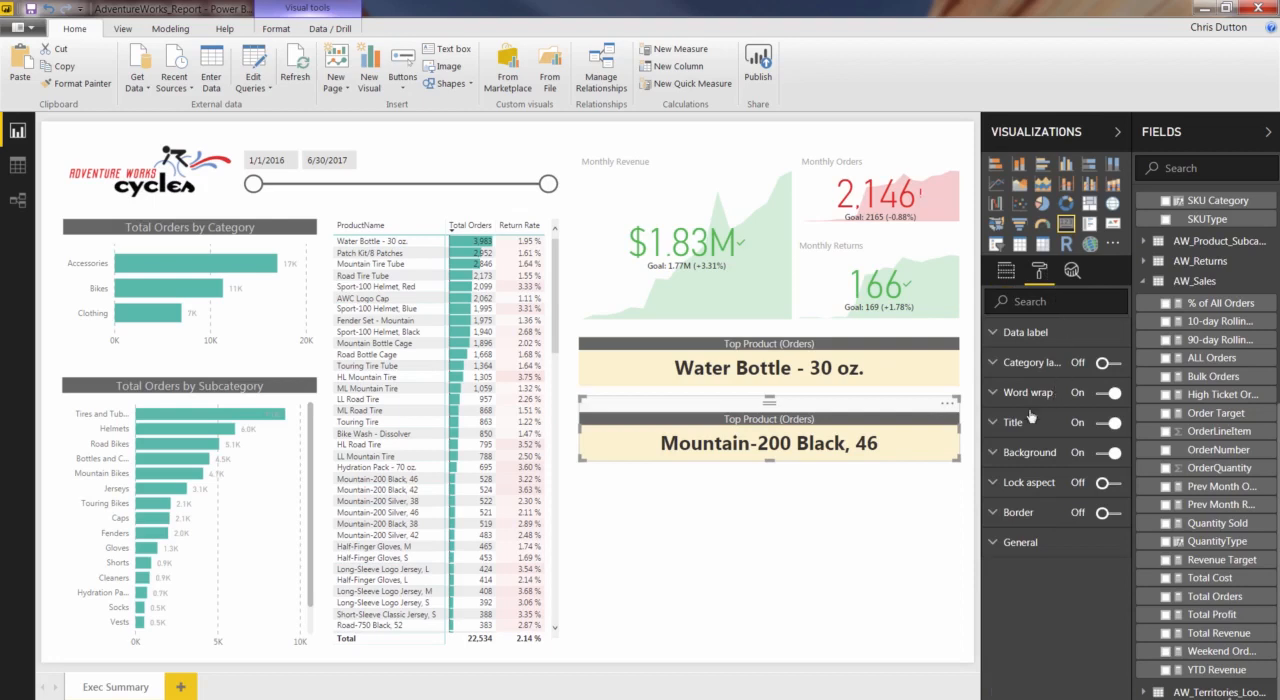
pyautogui.click(996, 424)
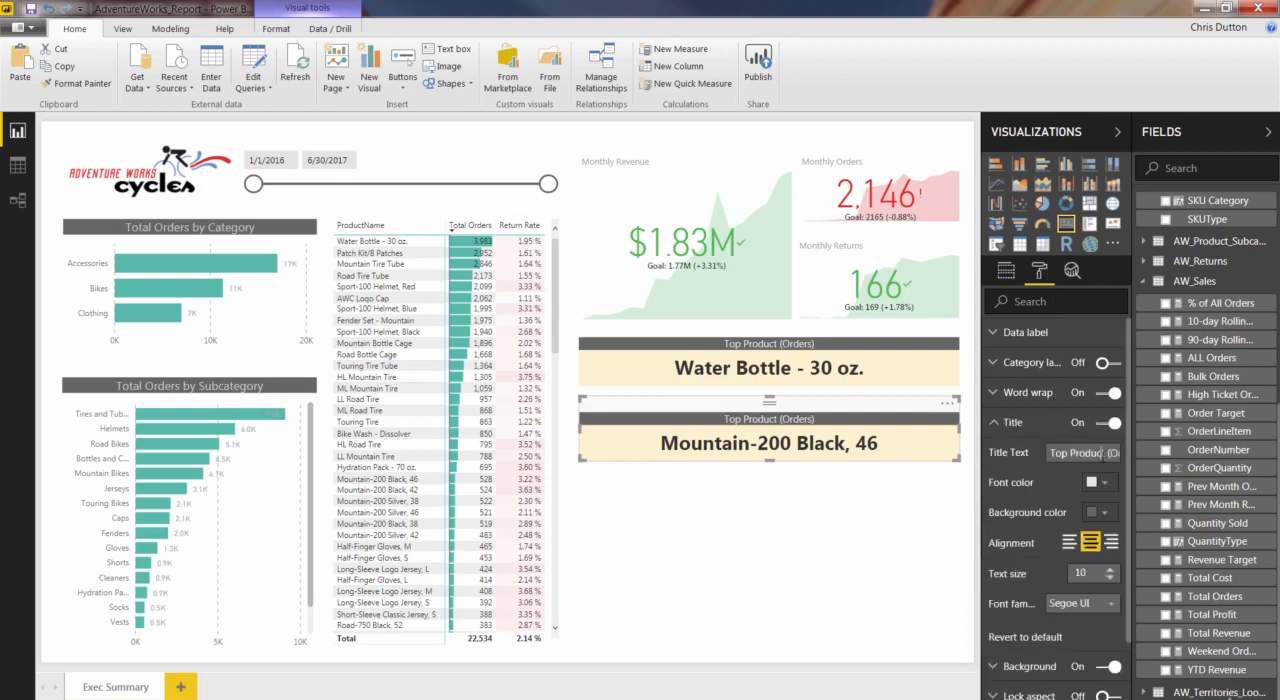
pyautogui.moveTo(1104, 453); pyautogui.dragTo(1143, 463)
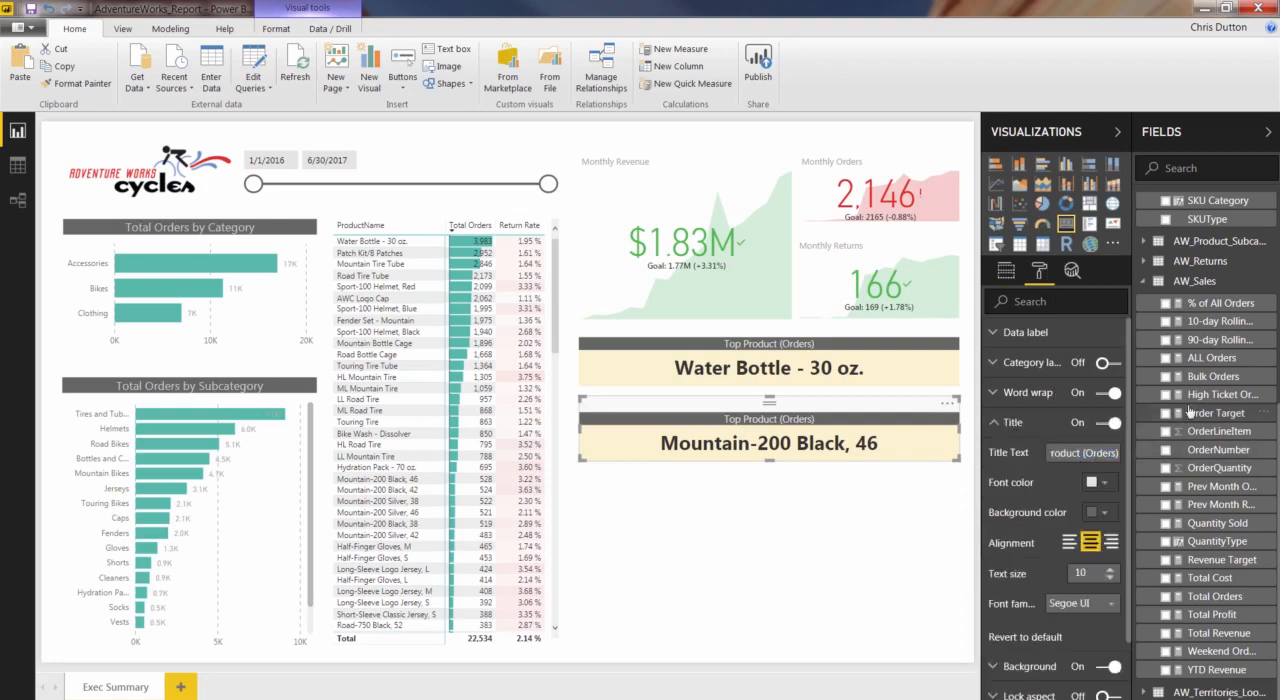
pyautogui.press('Right')
pyautogui.press('Right')
pyautogui.press('Right')
pyautogui.press('BackSpace')
pyautogui.press('BackSpace')
pyautogui.press('BackSpace')
pyautogui.press('BackSpace')
pyautogui.press('BackSpace')
pyautogui.press('BackSpace')
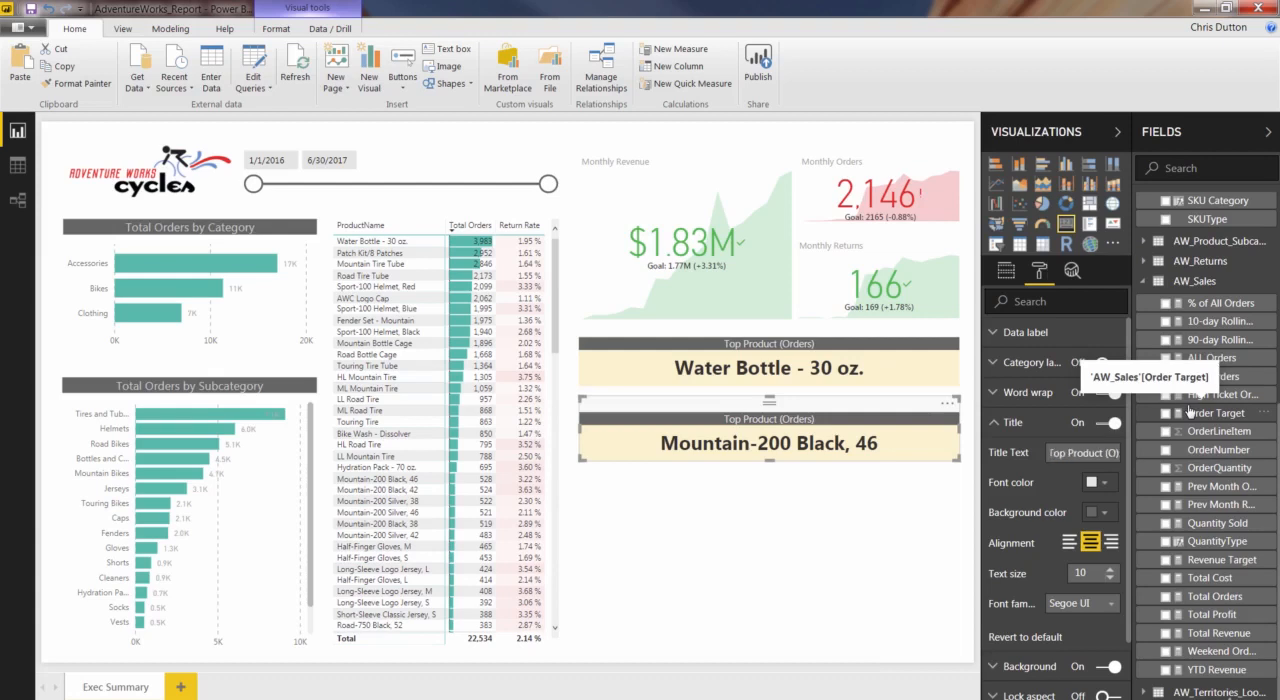
pyautogui.write('Profit')
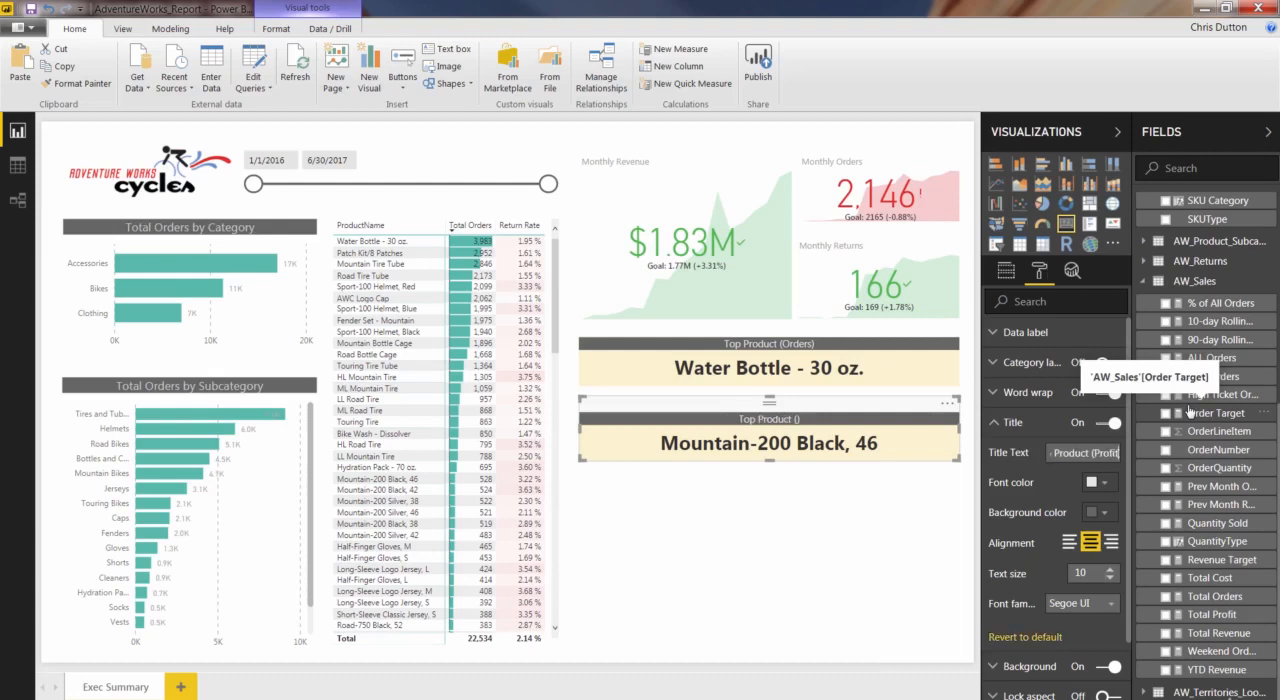
pyautogui.press('Right')
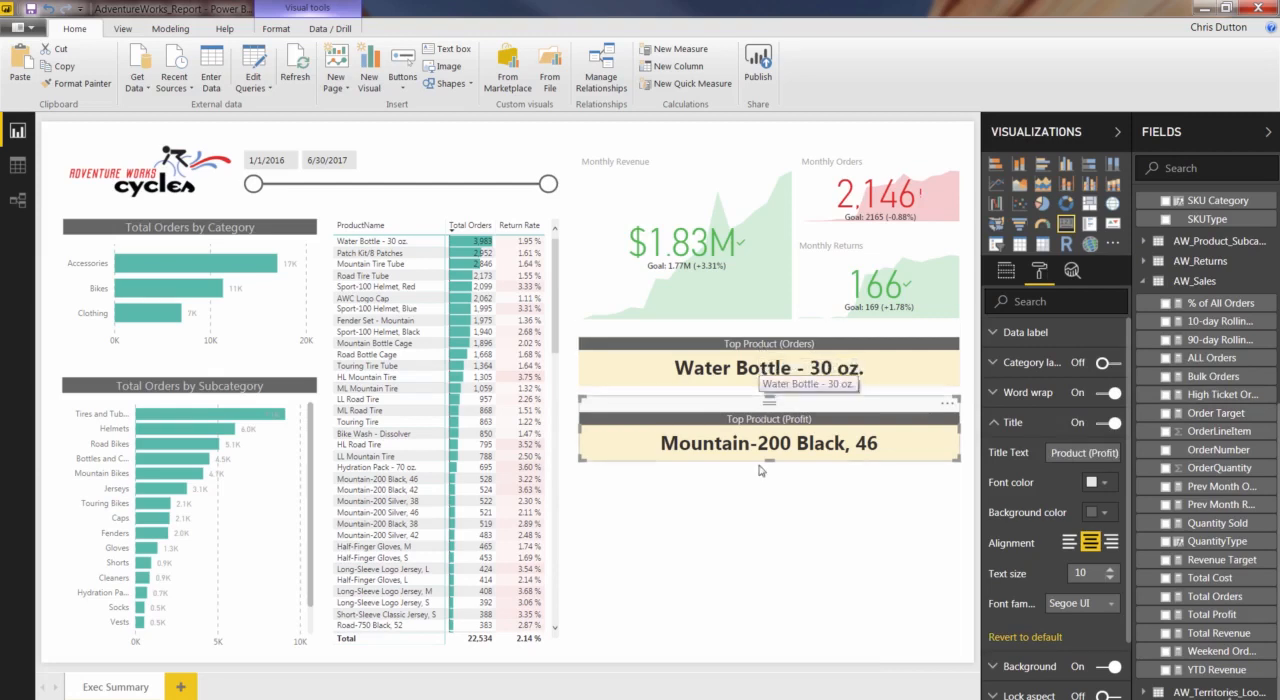
pyautogui.click(753, 513)
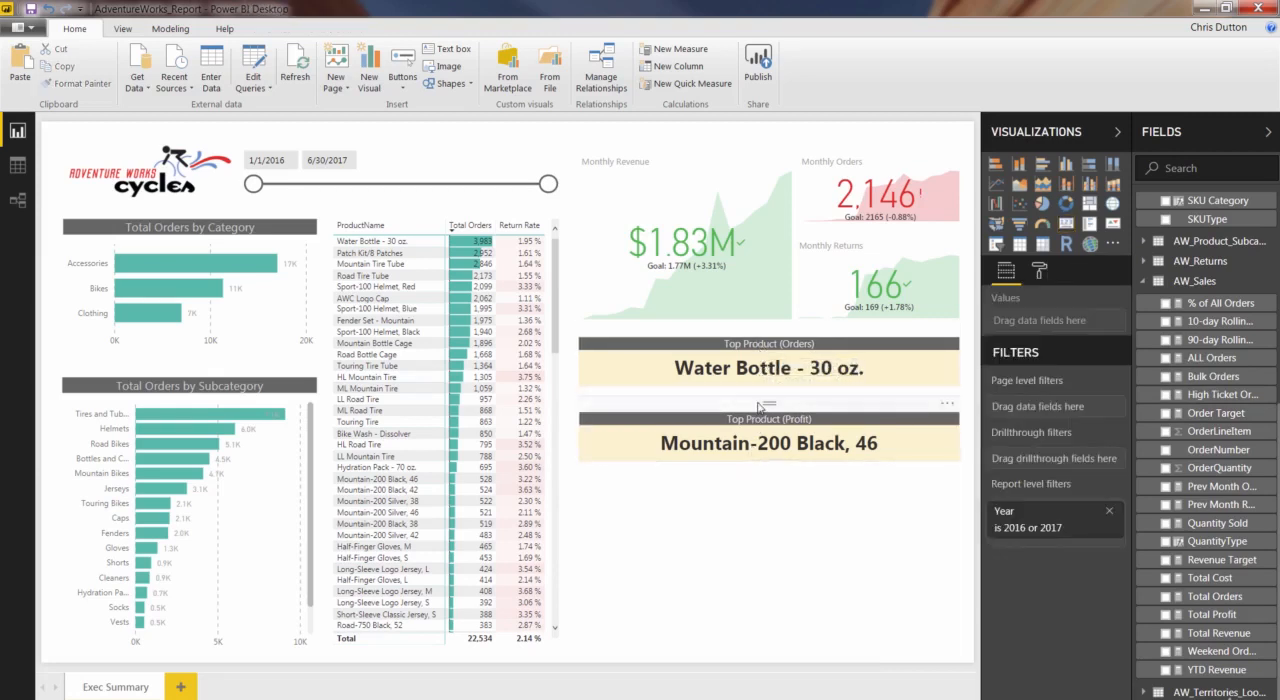
# Move the profit card up closer to the orders card, and left-align both cards with the Monthly Revenue KPI.
pyautogui.moveTo(759, 405); pyautogui.dragTo(759, 395)
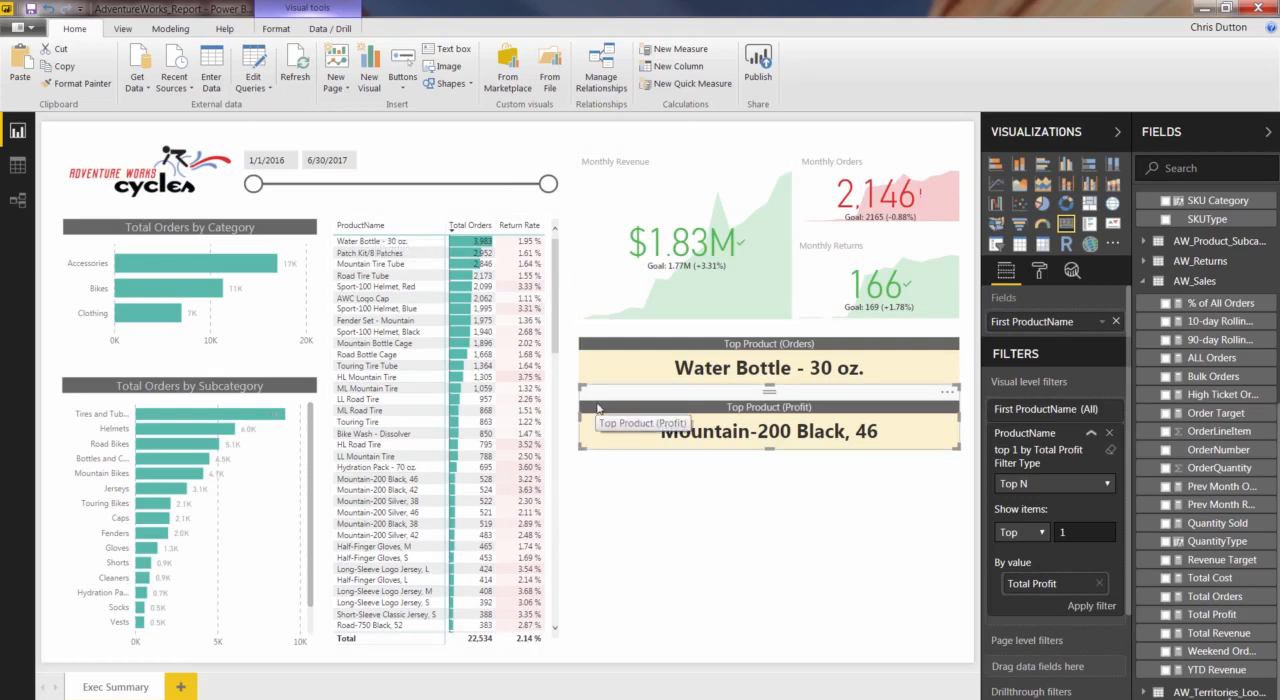
pyautogui.keyDown('ctrl'); pyautogui.click(611, 336); pyautogui.keyUp('ctrl')
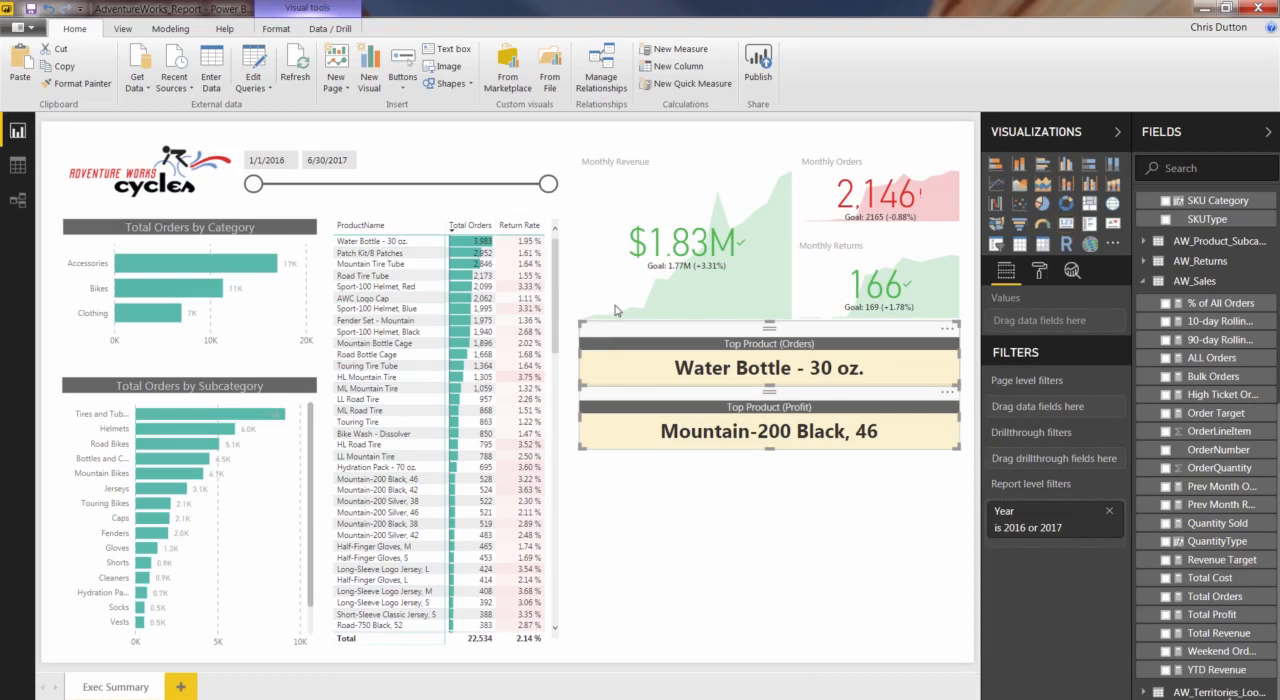
pyautogui.keyDown('ctrl'); pyautogui.click(622, 154); pyautogui.keyUp('ctrl')
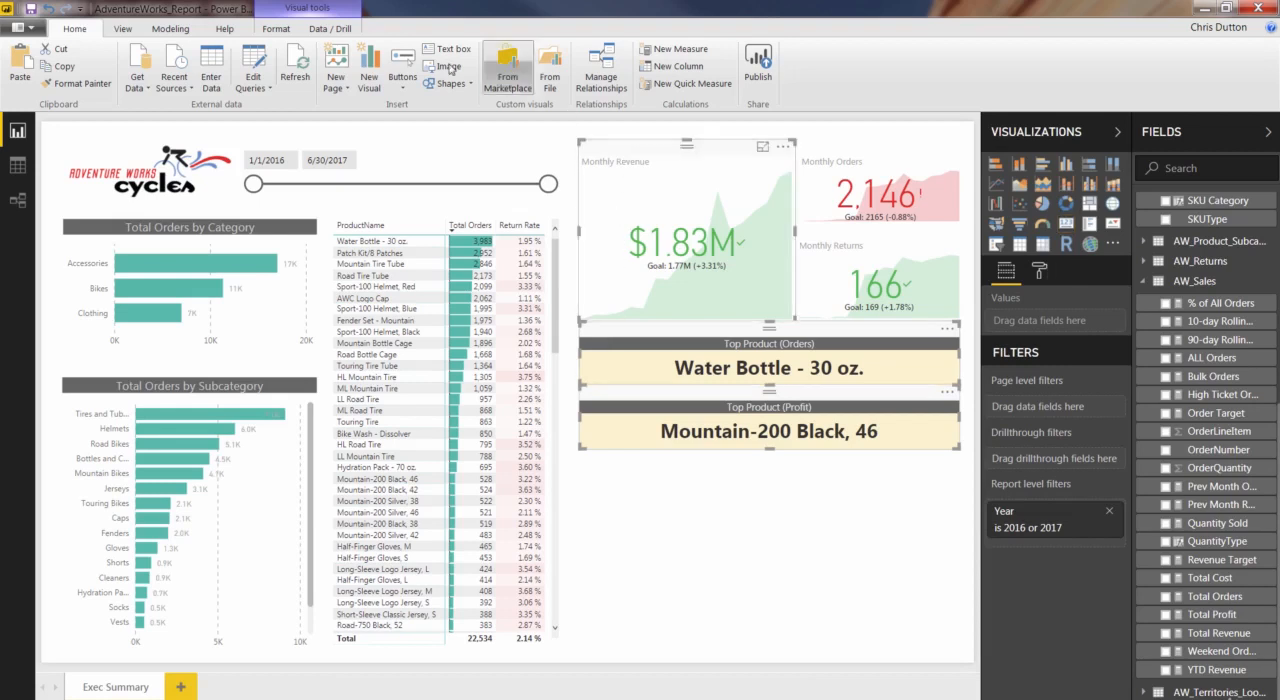
pyautogui.click(277, 29)
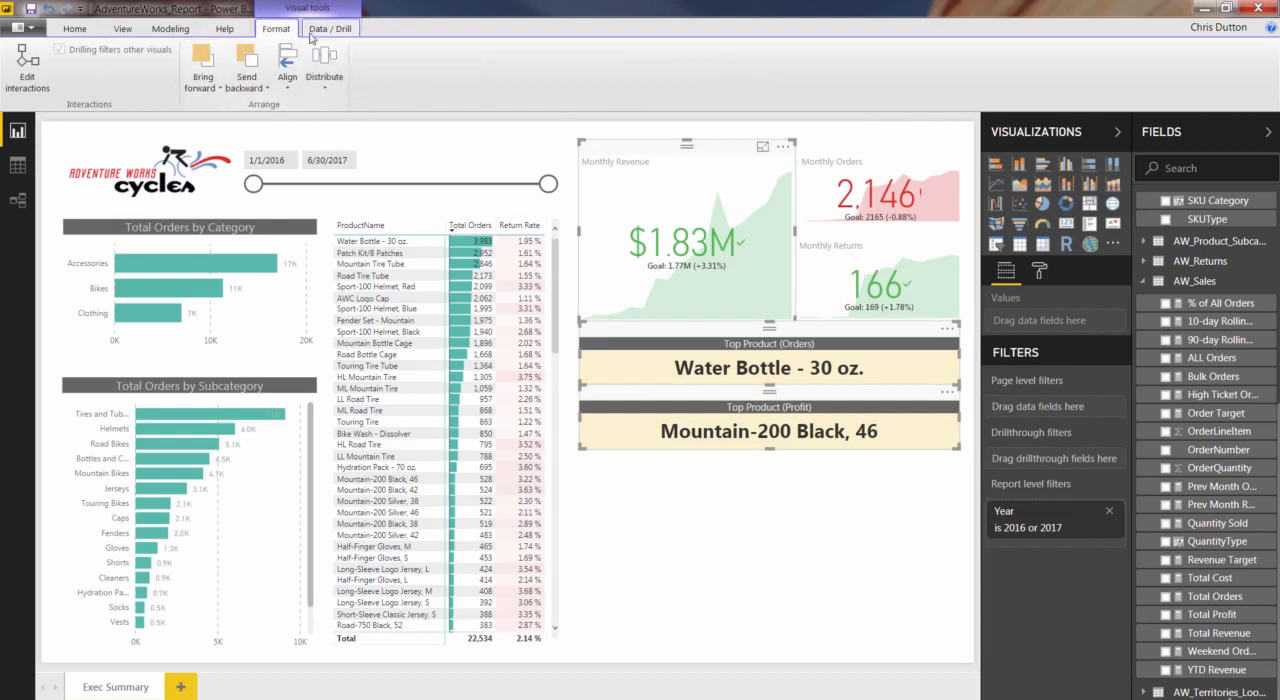
pyautogui.click(295, 89)
pyautogui.click(300, 105)
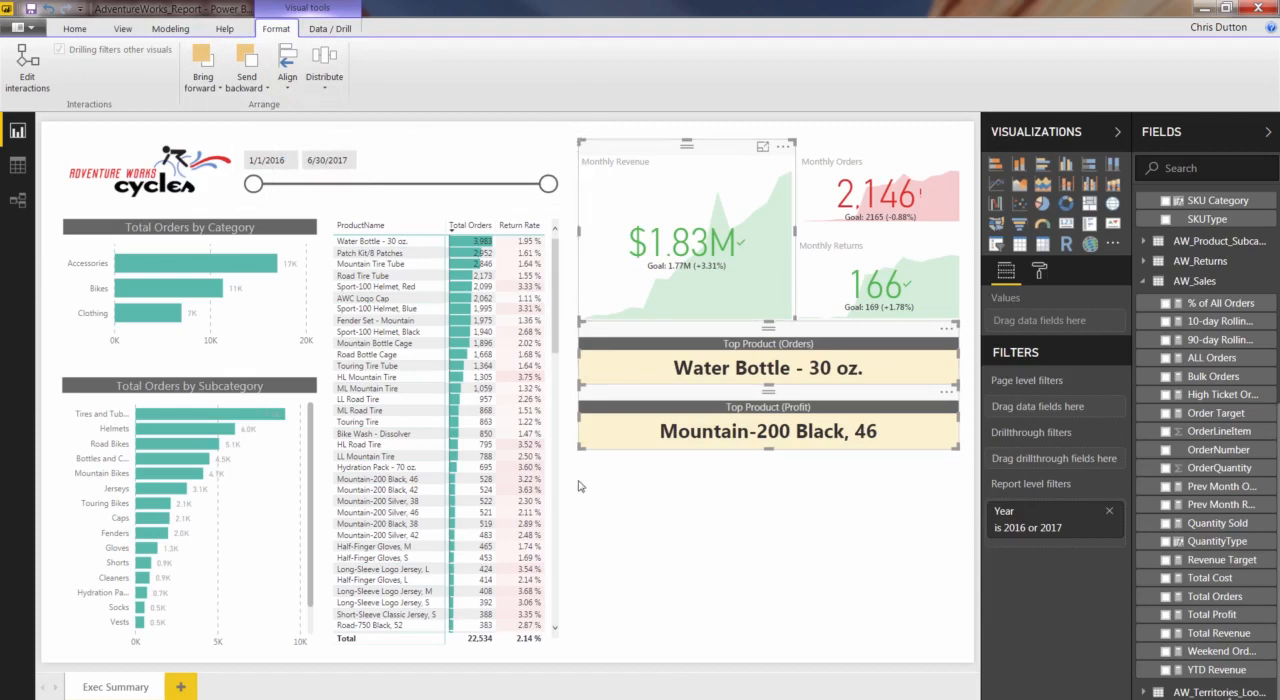
pyautogui.click(728, 518)
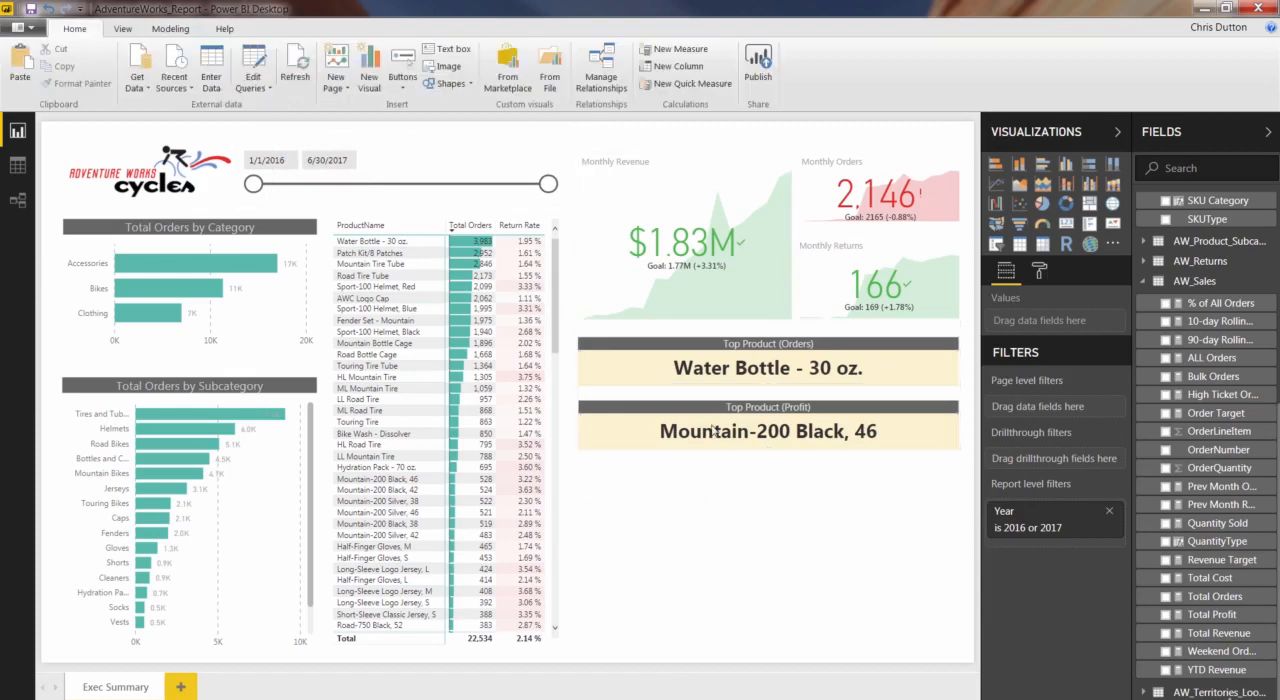